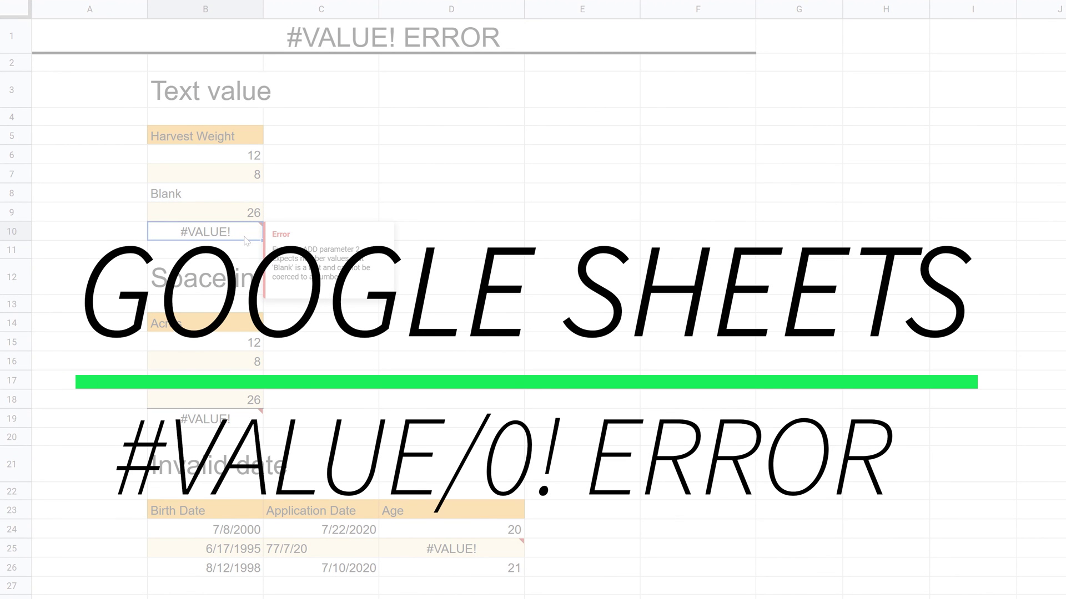
Examine the Harvest Weight values in B6:B9 and the formula in B10 that adds them
left_click_drag(248, 174, 247, 159)
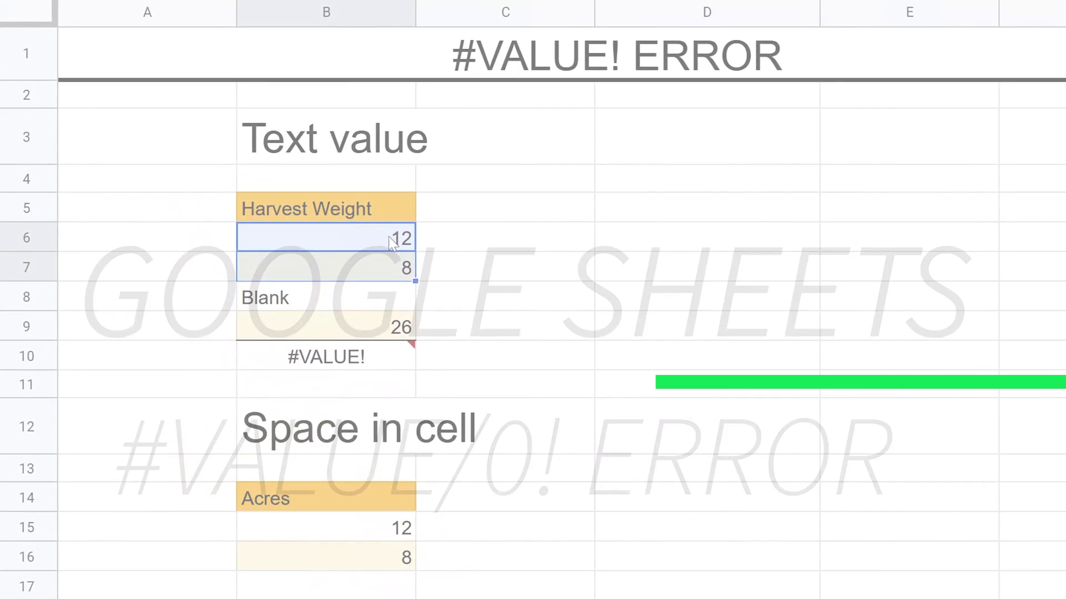
left_click_drag(506, 311, 505, 432)
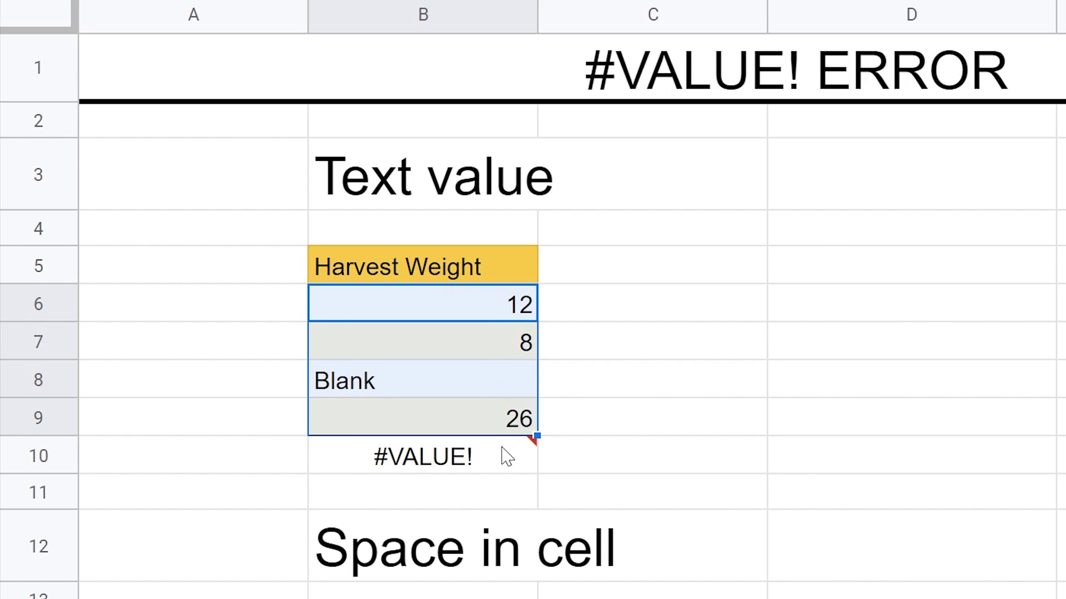
mouse_move(506, 458)
left_click(481, 392)
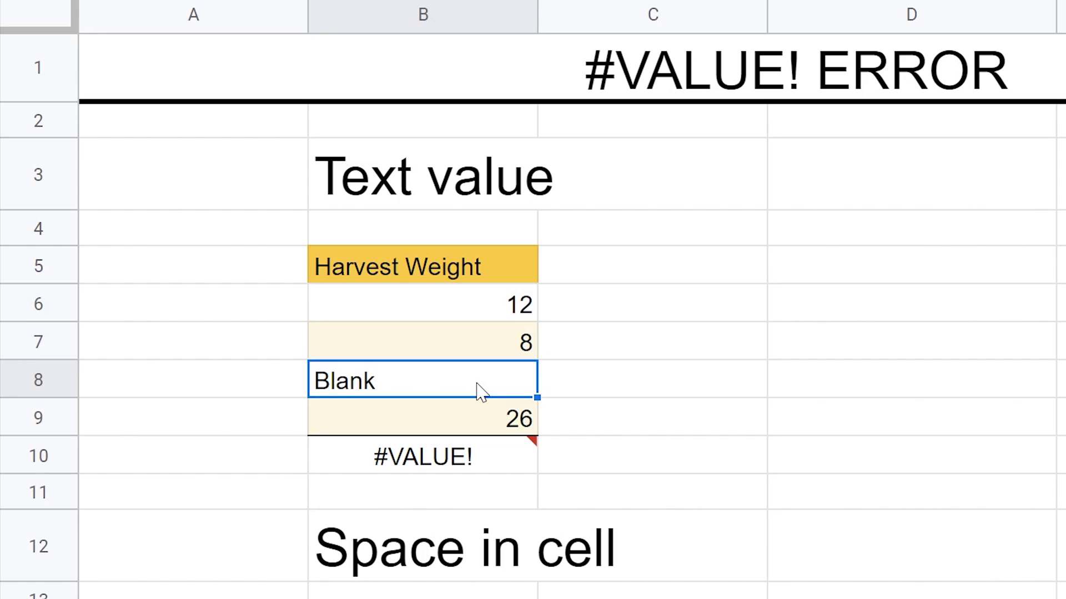
left_click(476, 460)
key("Return")
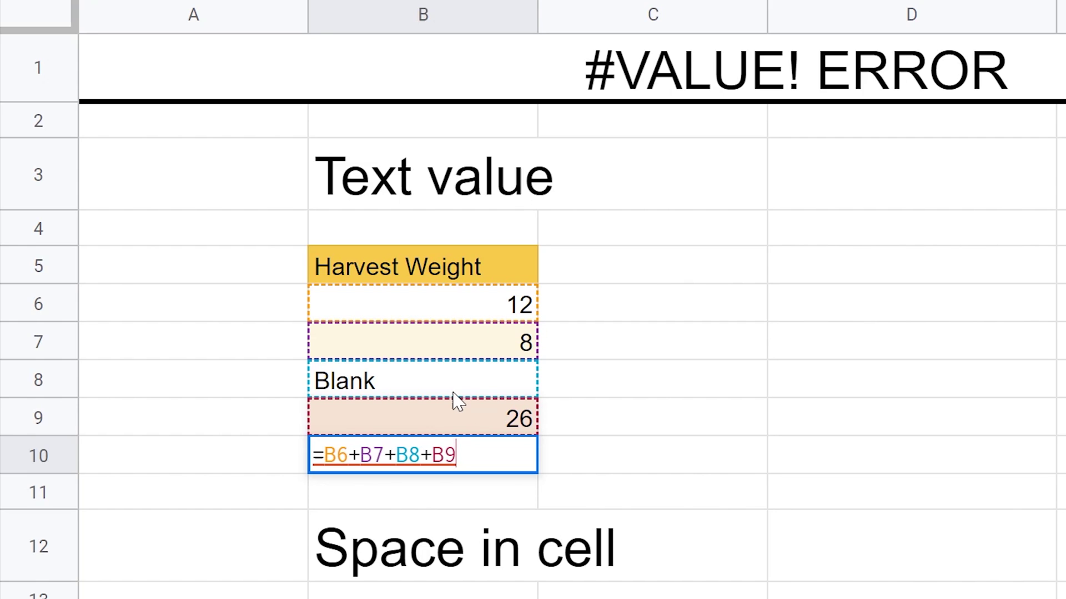
key("Return")
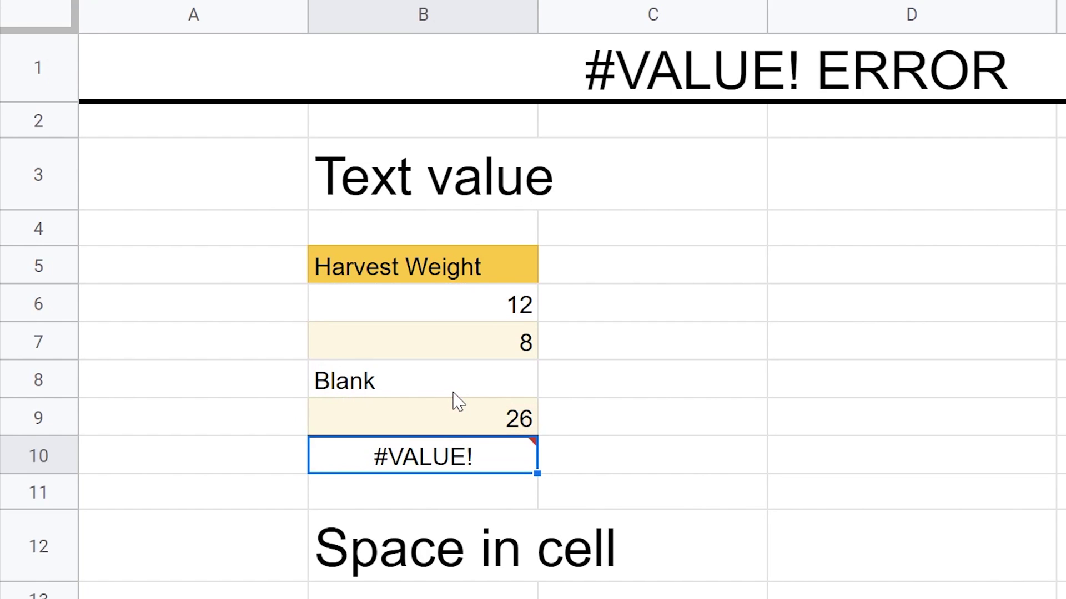
Try clearing the text entry in cell B8, and undo the deletion
left_click(453, 393)
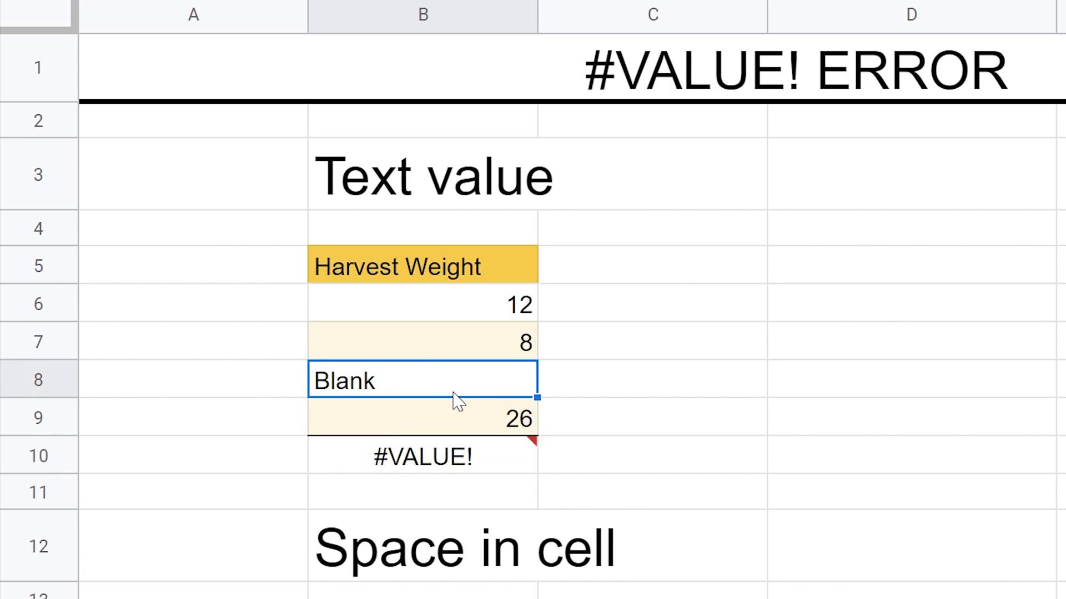
key("Delete")
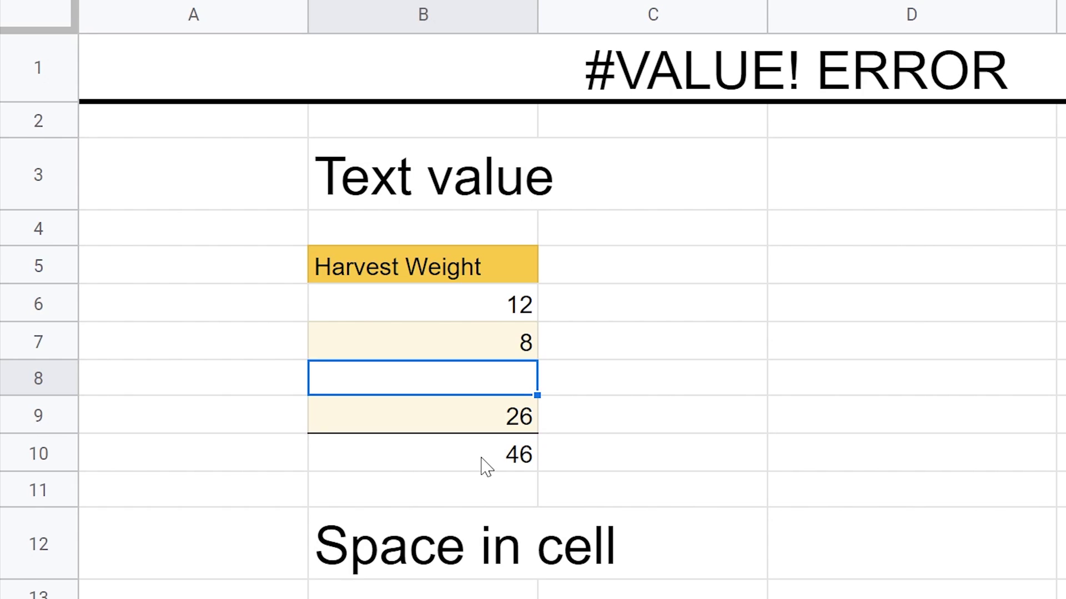
key("ctrl+z")
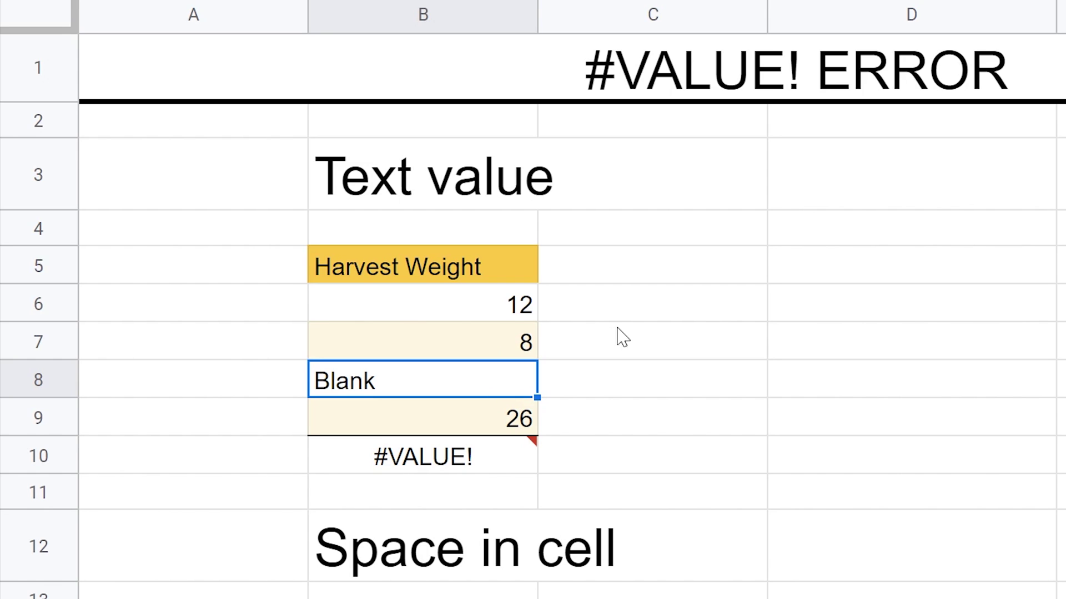
Enter =ISTEXT(B6) in cell C6 to test whether the first harvest weight is text
left_click(637, 313)
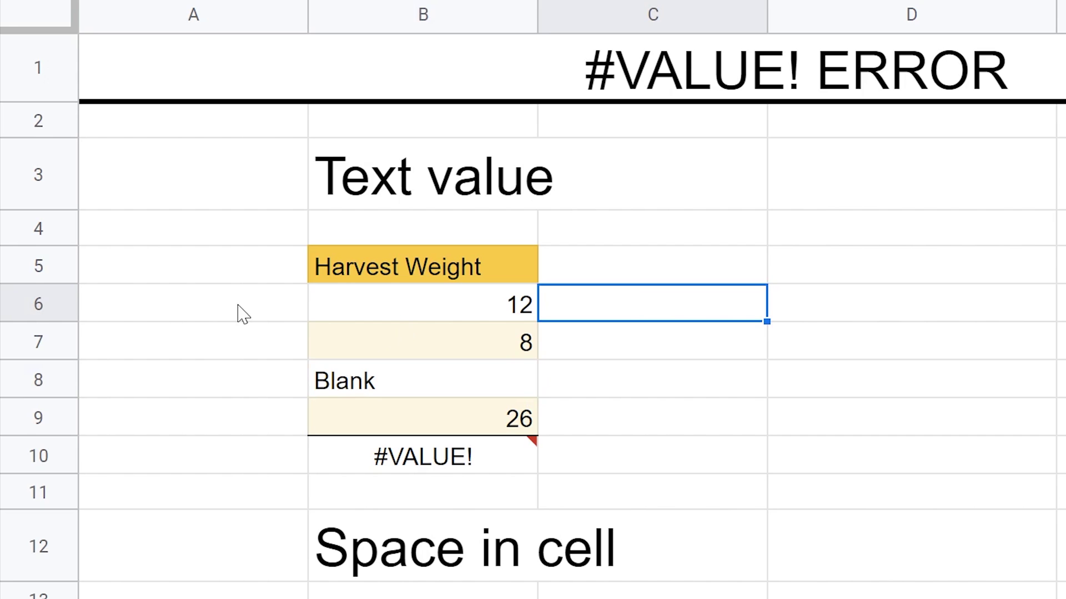
type("=is")
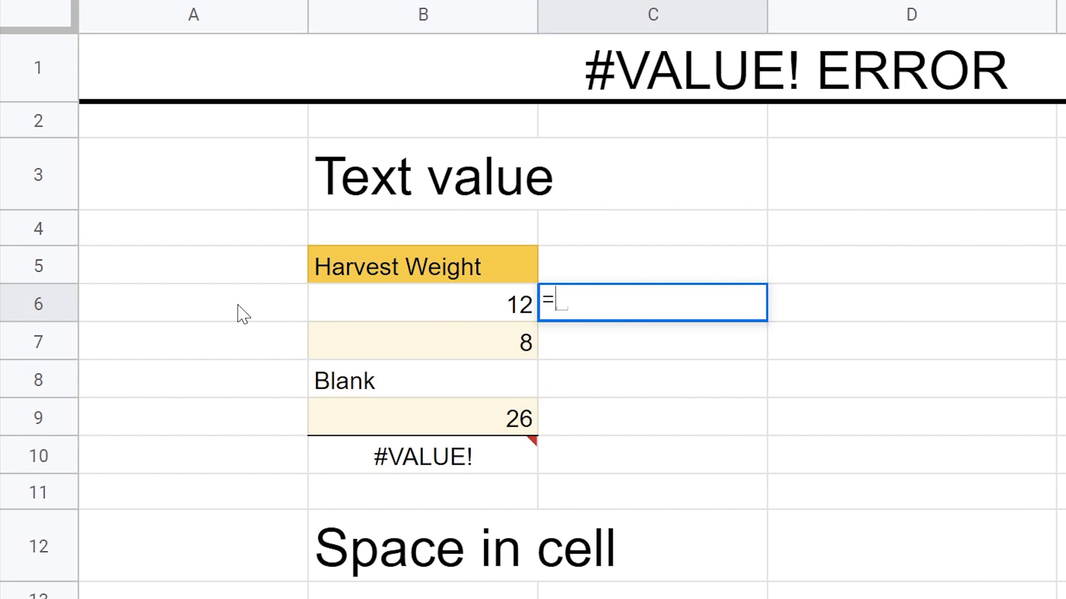
key("BackSpace")
key("BackSpace")
type("IS")
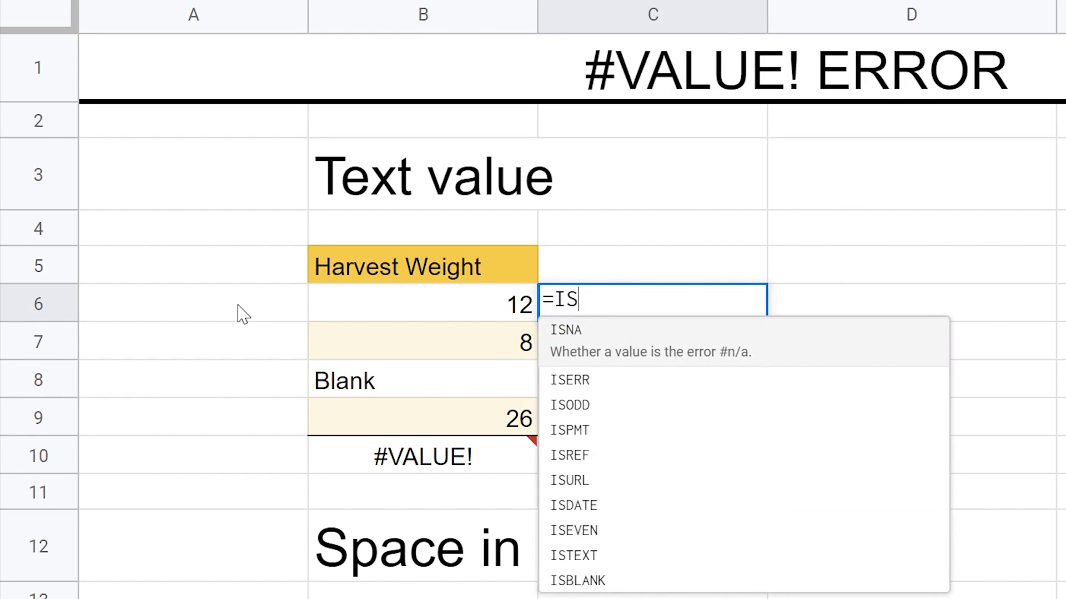
type("TEXT")
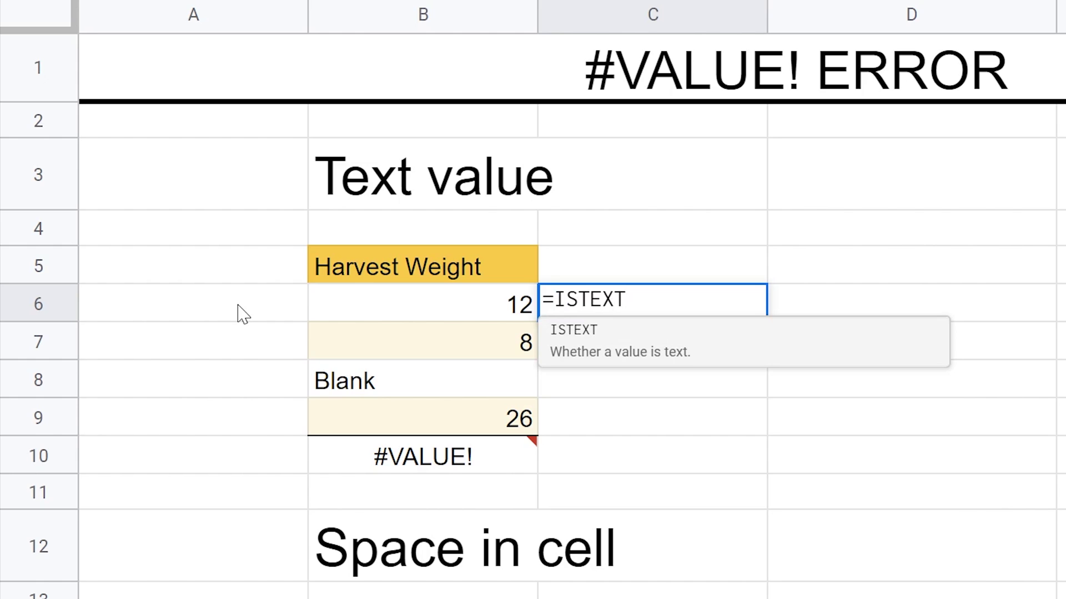
type("(")
key("Left")
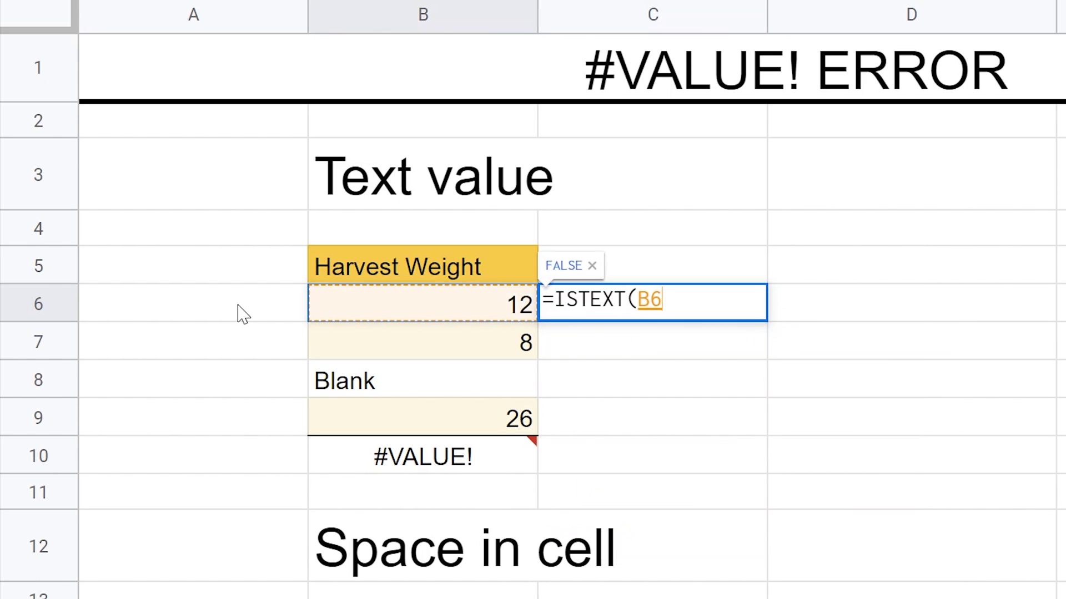
type(")")
key("Return")
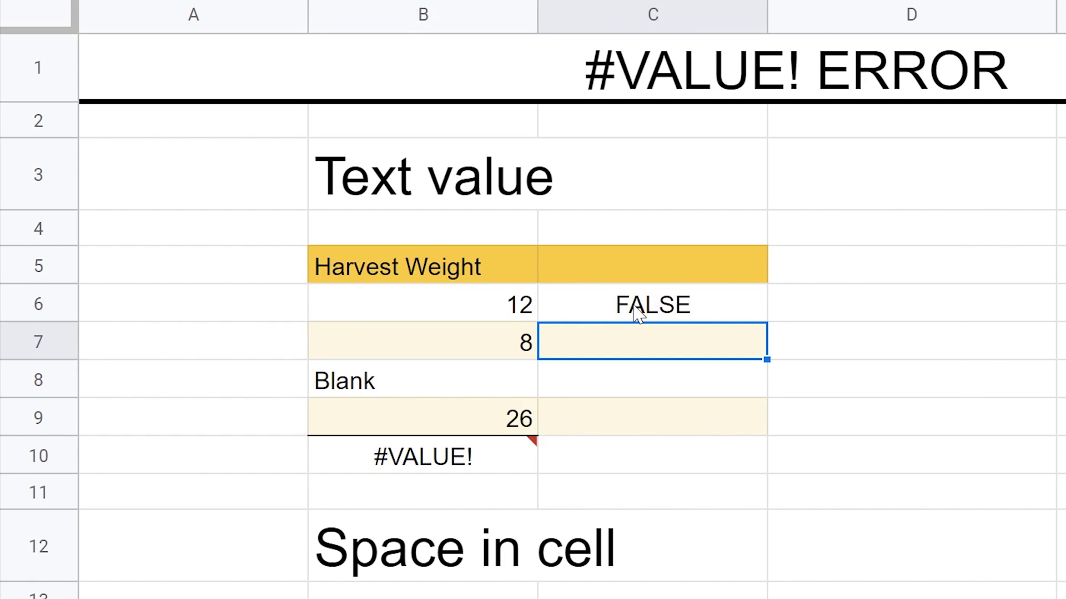
Fill the ISTEXT formula from C6 down through C9 and select the result for the Blank row
left_click(736, 316)
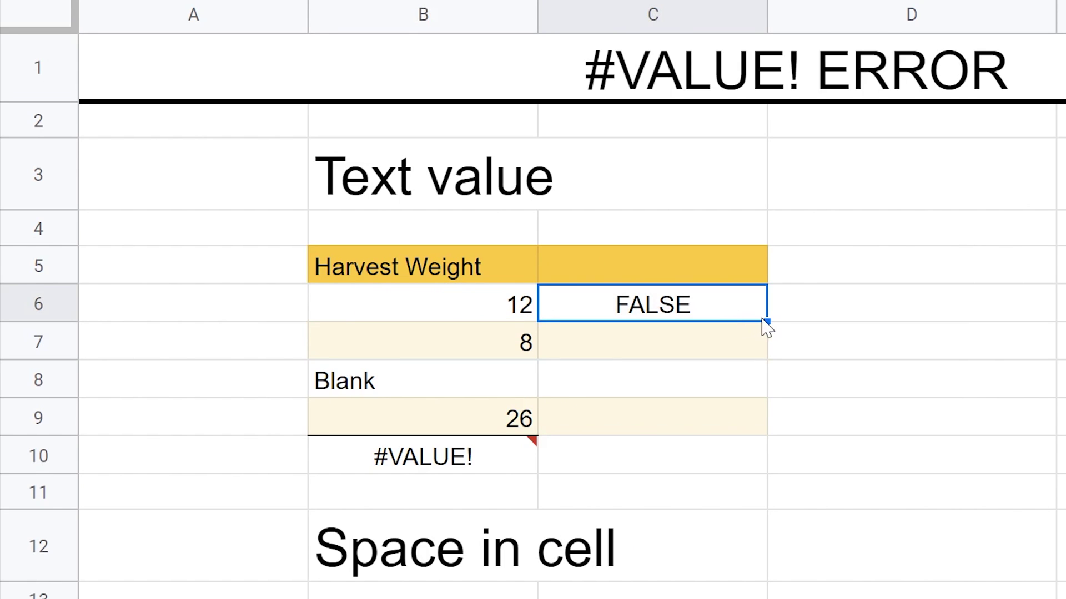
left_click_drag(767, 319, 753, 429)
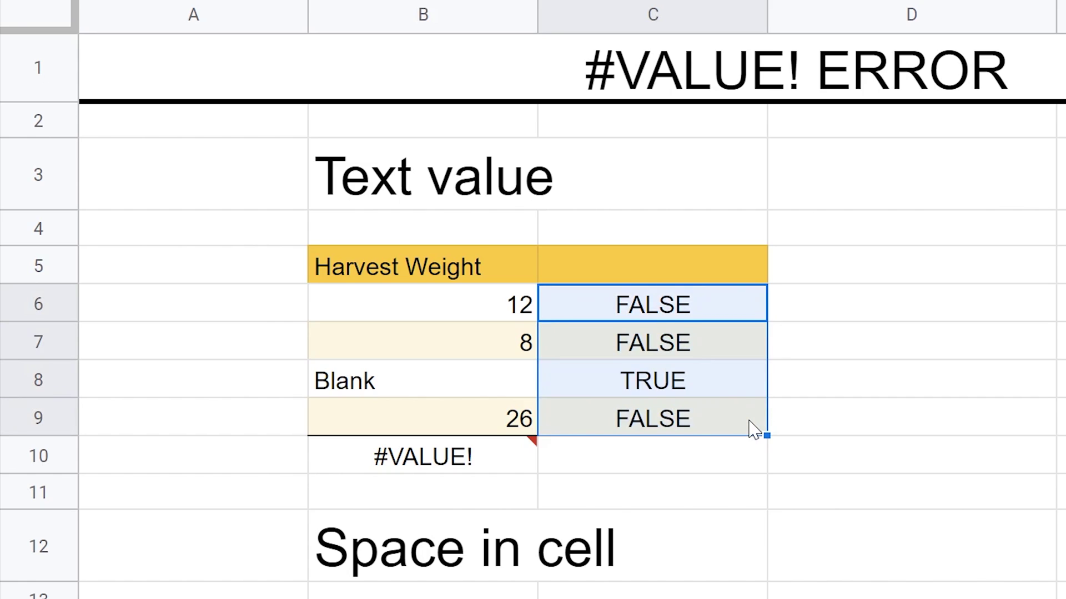
left_click(758, 396)
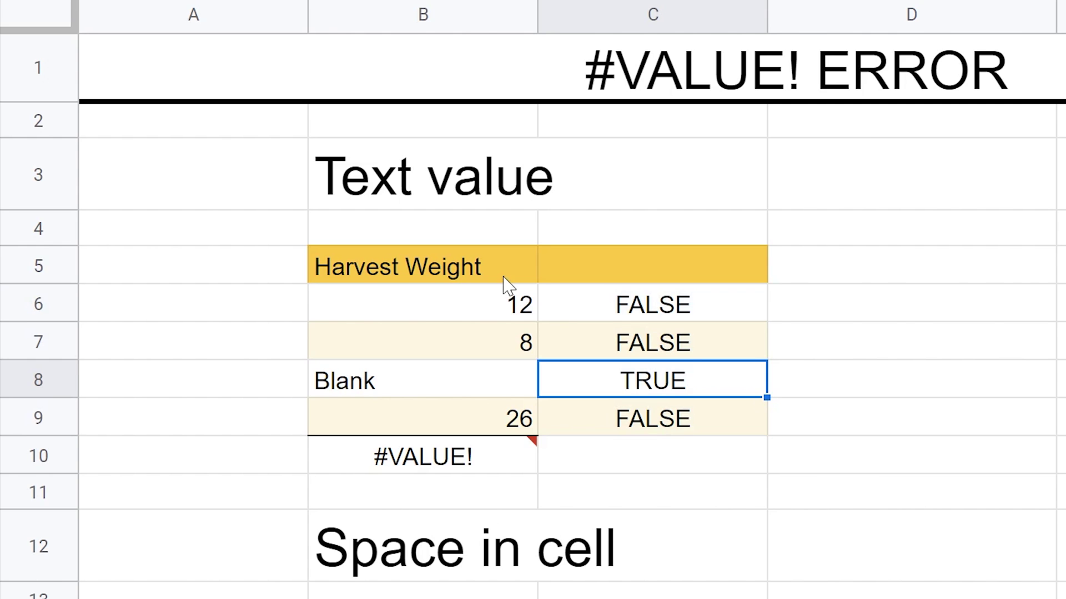
Create a filter on B5:C9 and show only the rows with TRUE in column C
left_click_drag(482, 268, 606, 406)
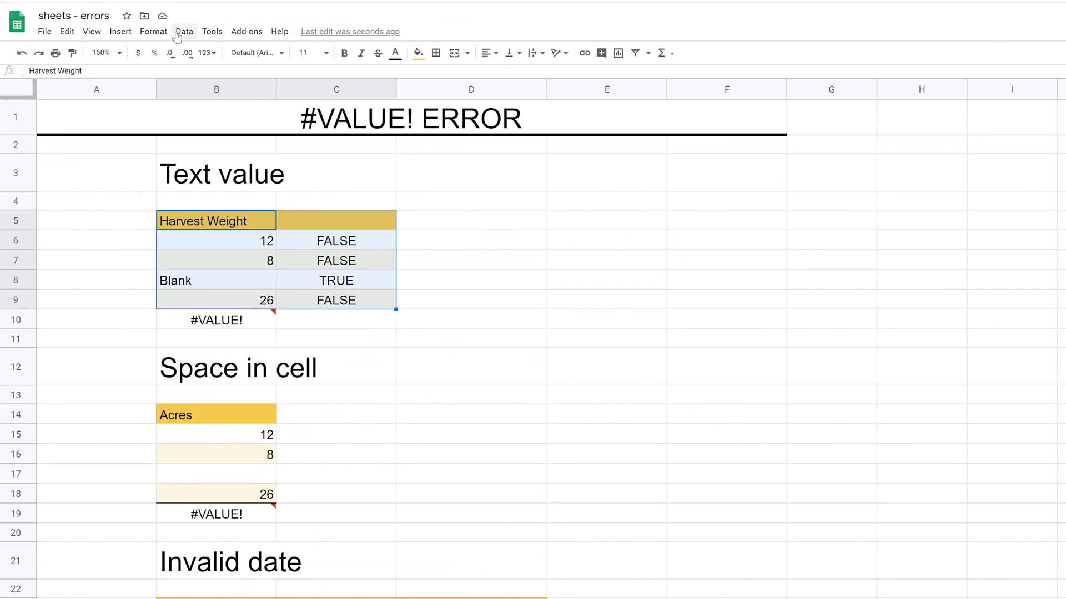
left_click(183, 31)
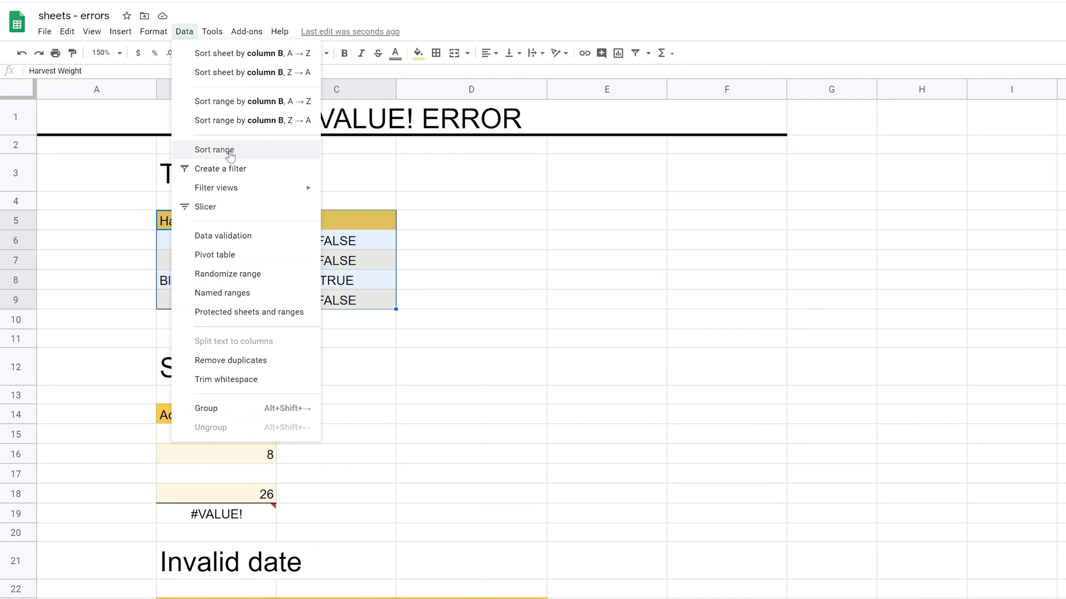
left_click(233, 168)
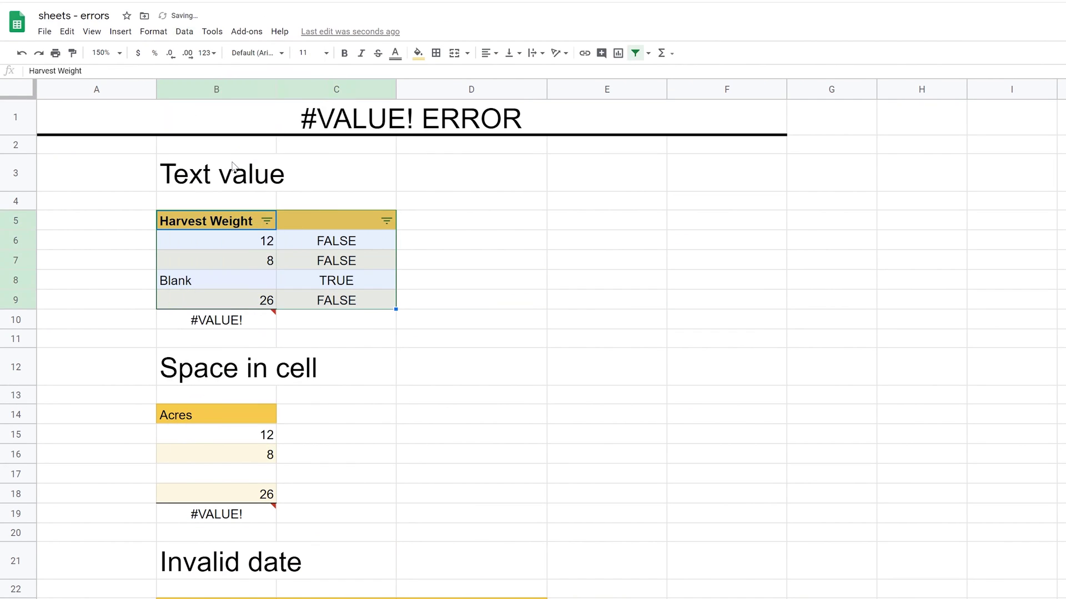
left_click(387, 221)
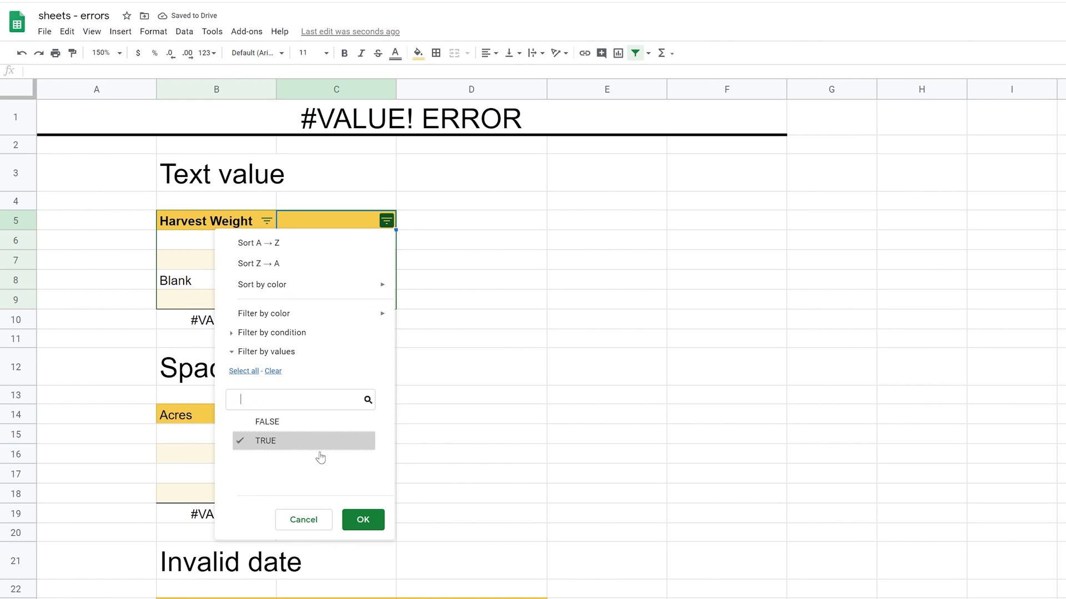
left_click(358, 517)
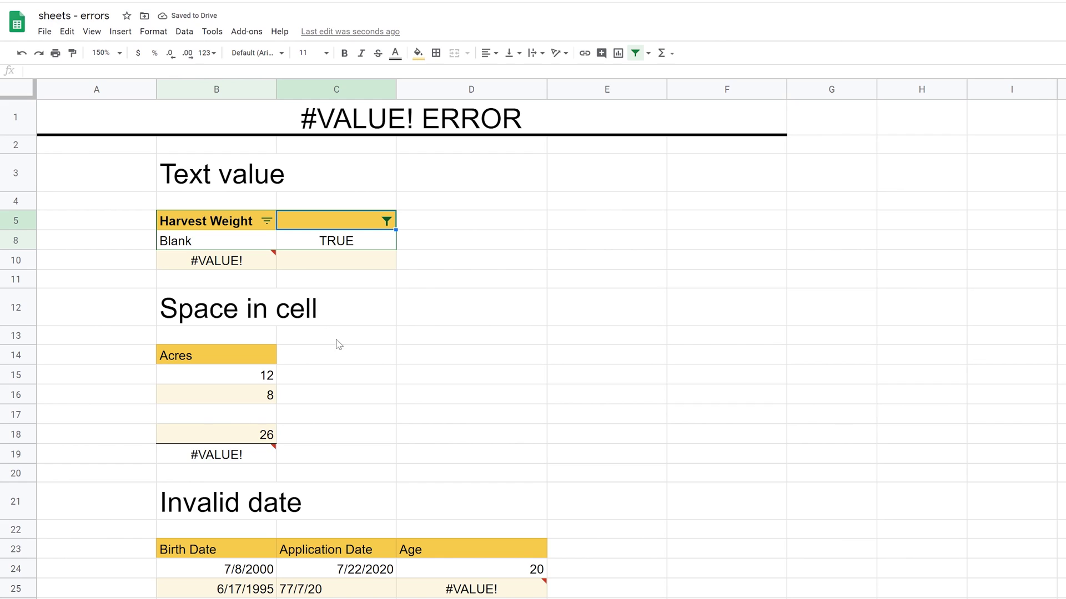
Try deleting the Blank entry from the filtered Harvest Weight row, and undo it
left_click(257, 243)
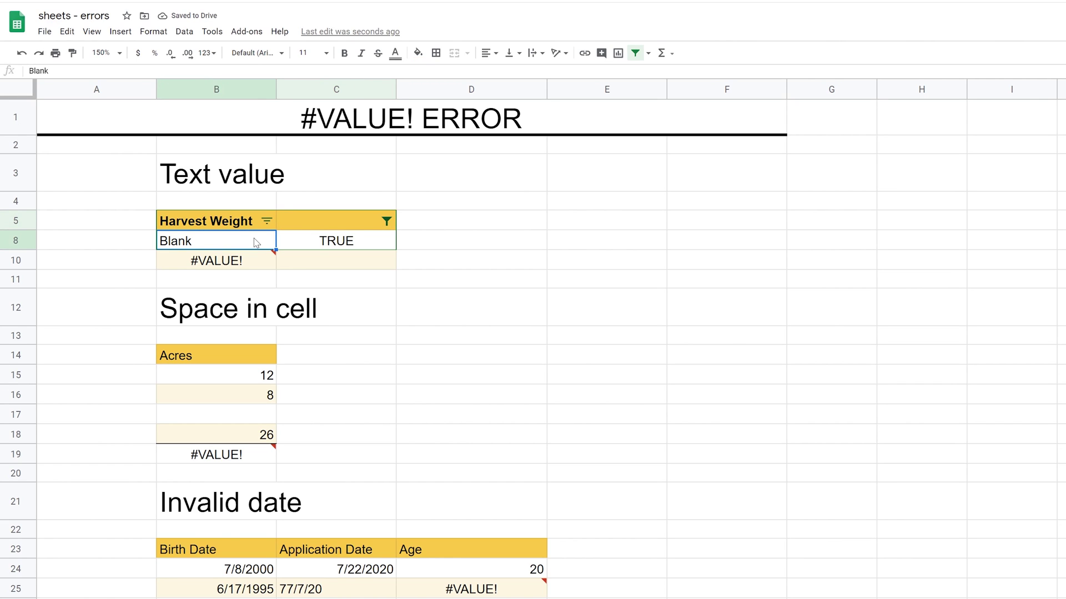
key("Delete")
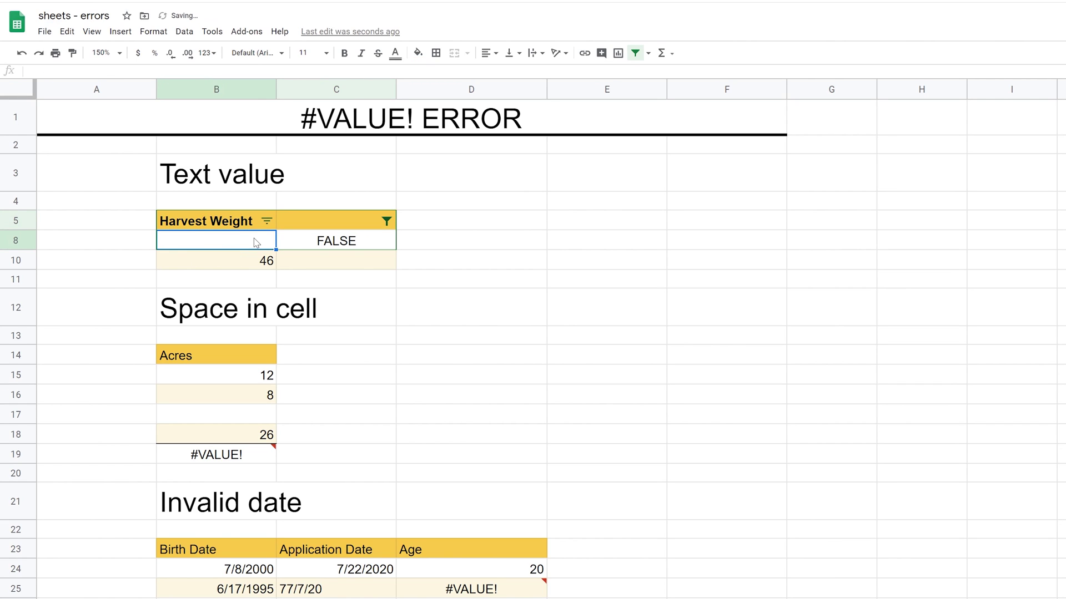
key("ctrl+z")
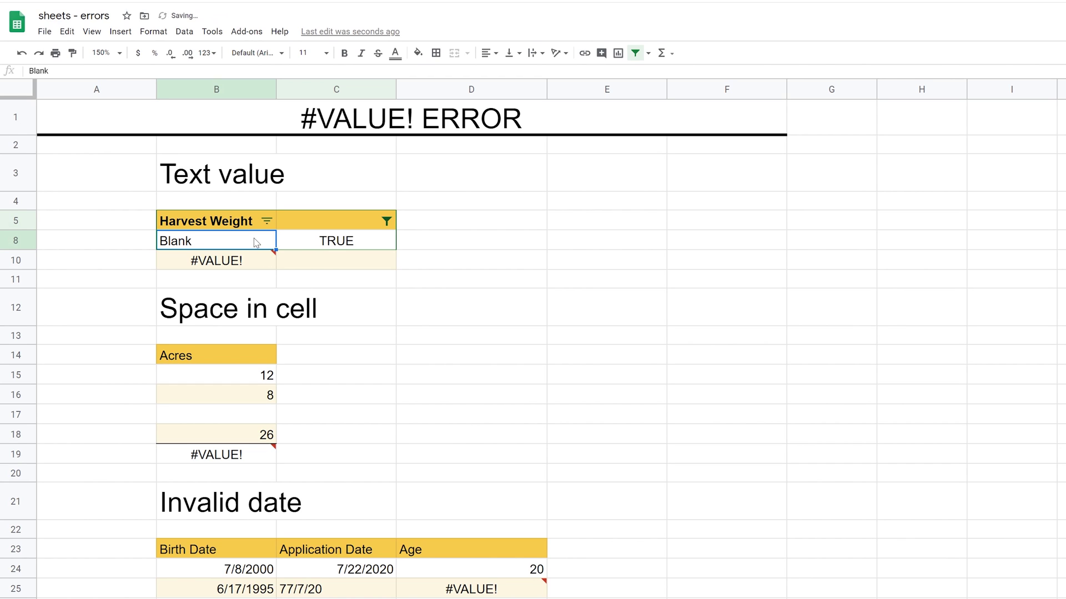
Select all values in the column C filter to show every row again, and select cell B8
left_click(386, 221)
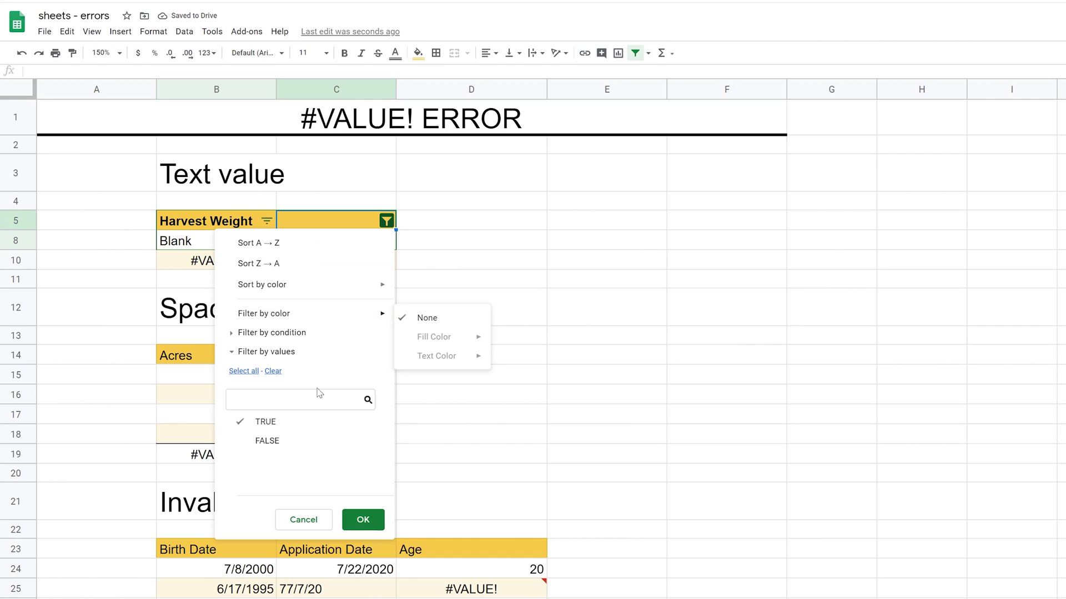
left_click(244, 371)
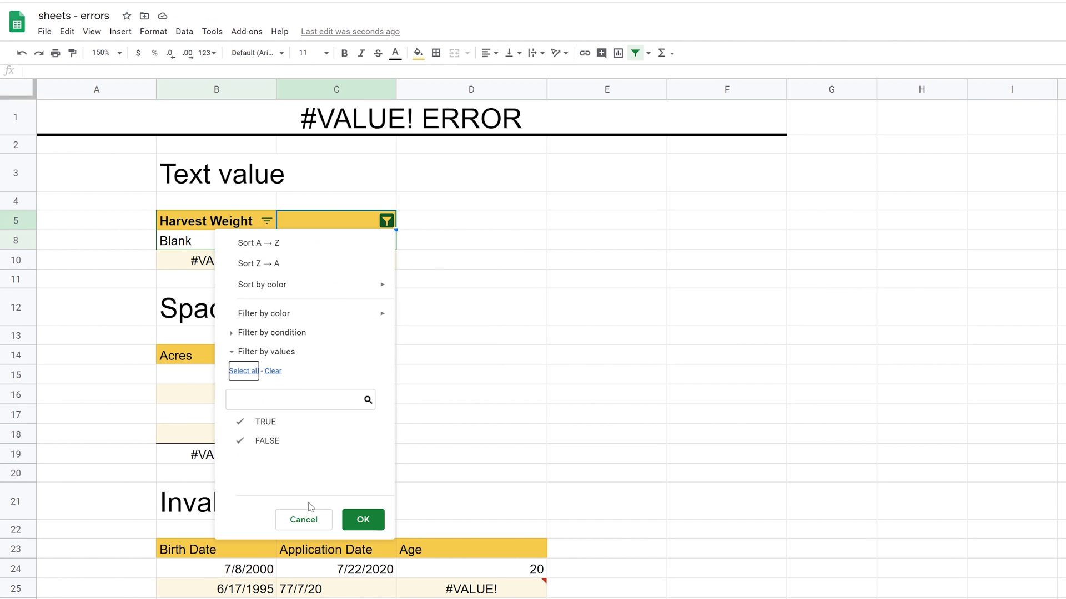
left_click(363, 520)
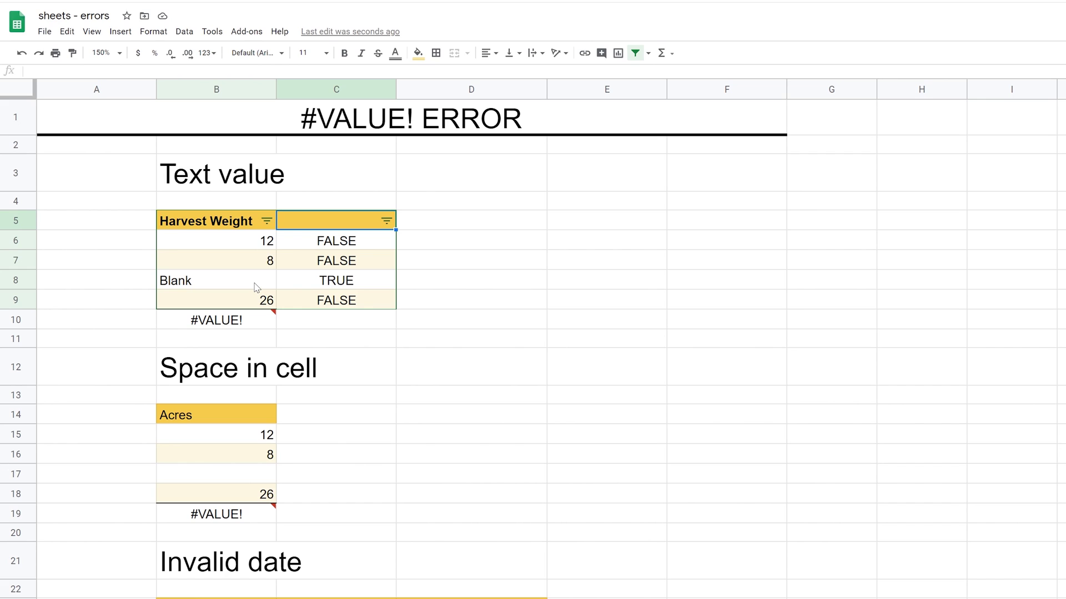
left_click(257, 288)
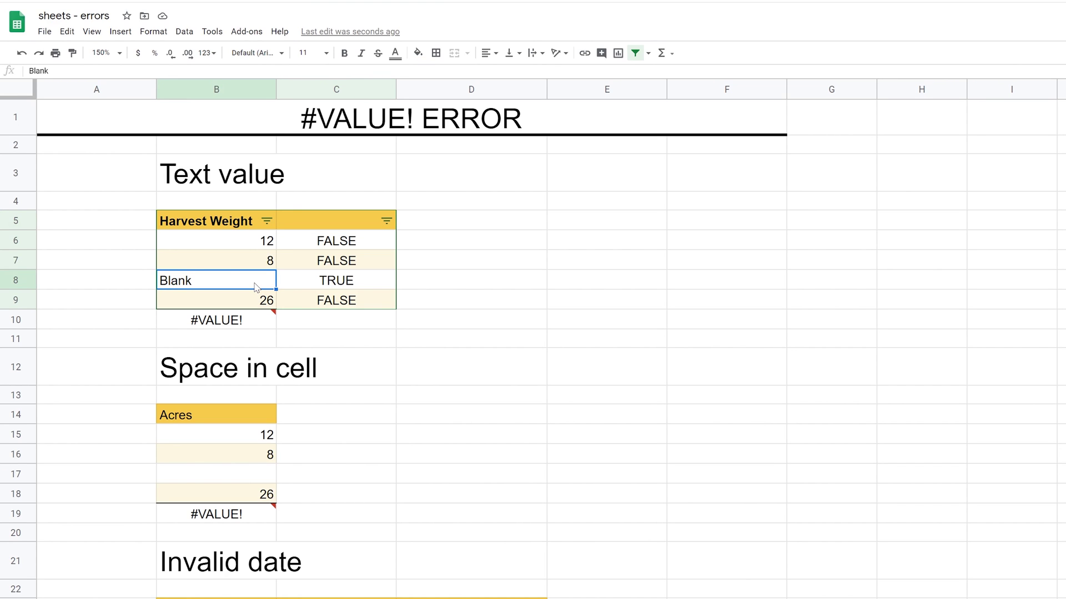
Replace the addition formula under the Harvest Weight values in B10 with =SUM(B6:B9) and reselect the cell
left_click(259, 326)
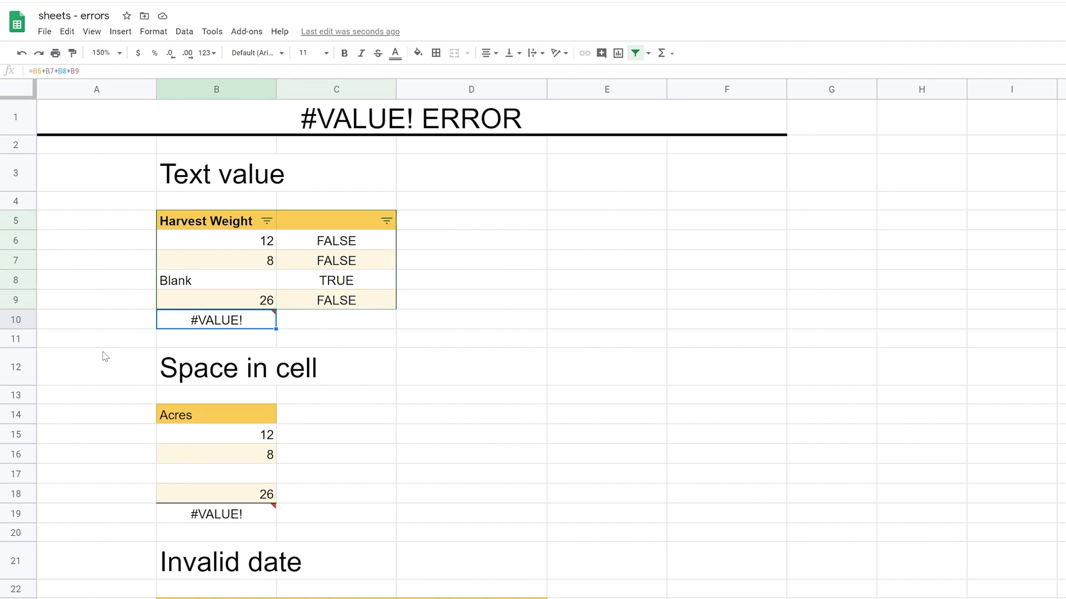
key("F2")
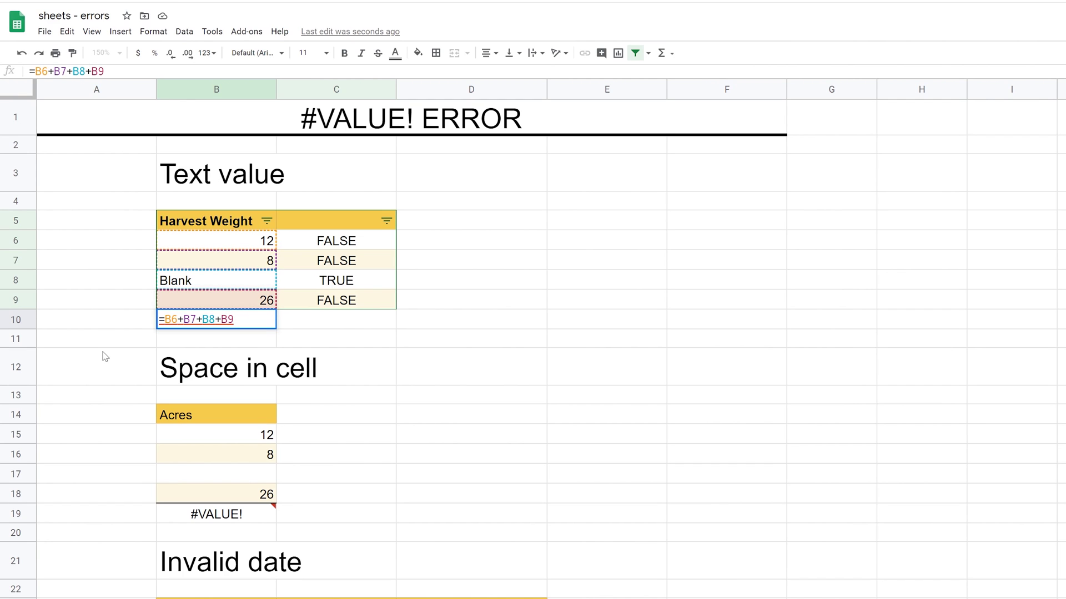
key("shift+Left")
key("shift+Left")
key("shift+Left")
key("shift+Left")
key("shift+Left")
key("shift+Left")
key("shift+Left")
key("shift+Left")
key("shift+Left")
key("shift+Left")
key("shift+Left")
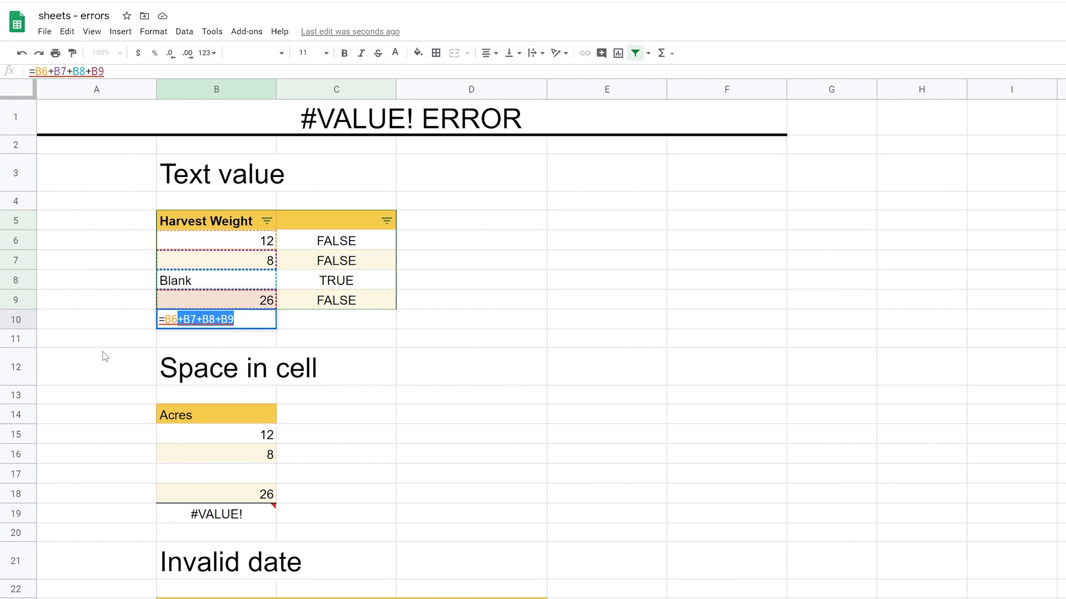
type("SUM(")
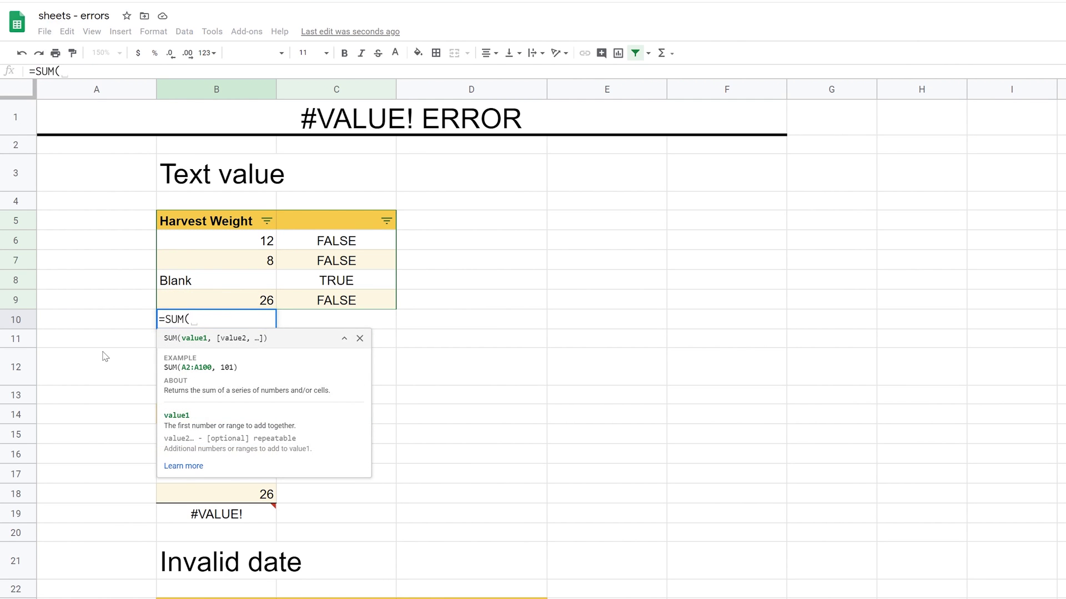
key("Up")
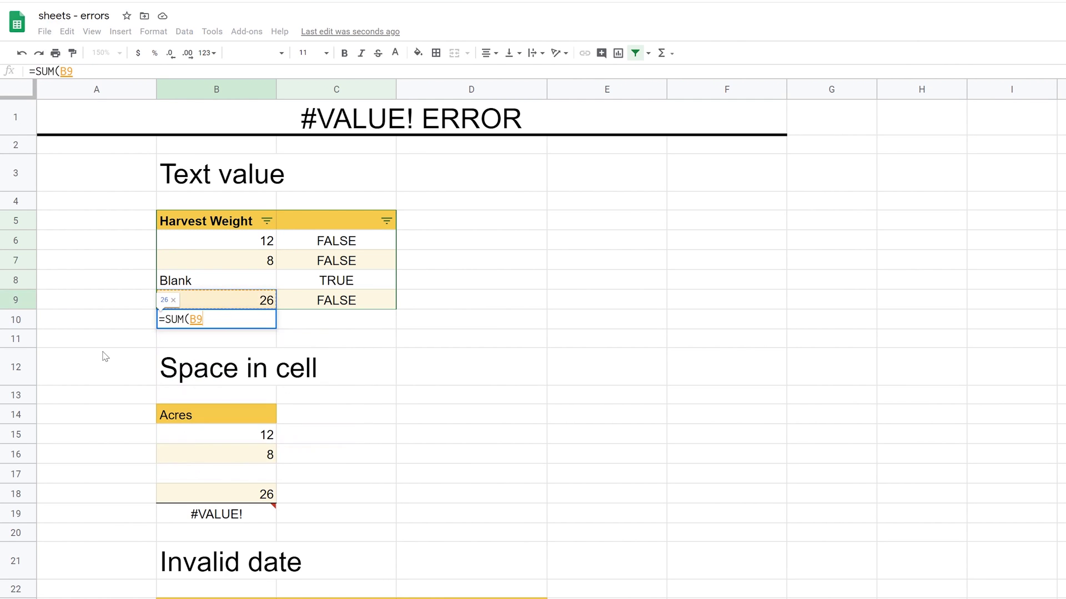
key("shift+Up")
key("shift+Up")
key("shift+Up")
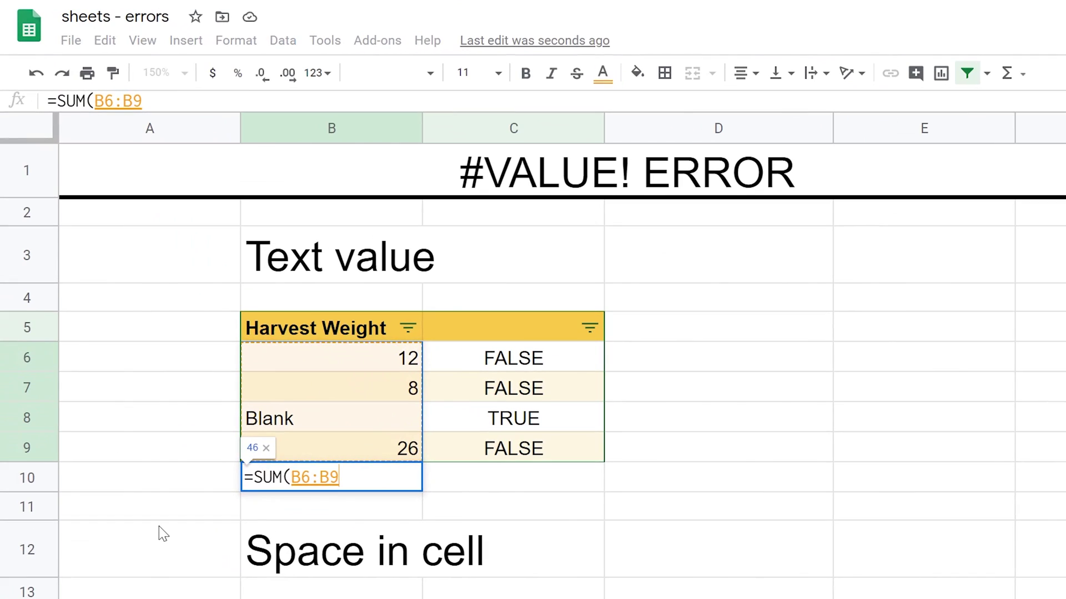
type(")")
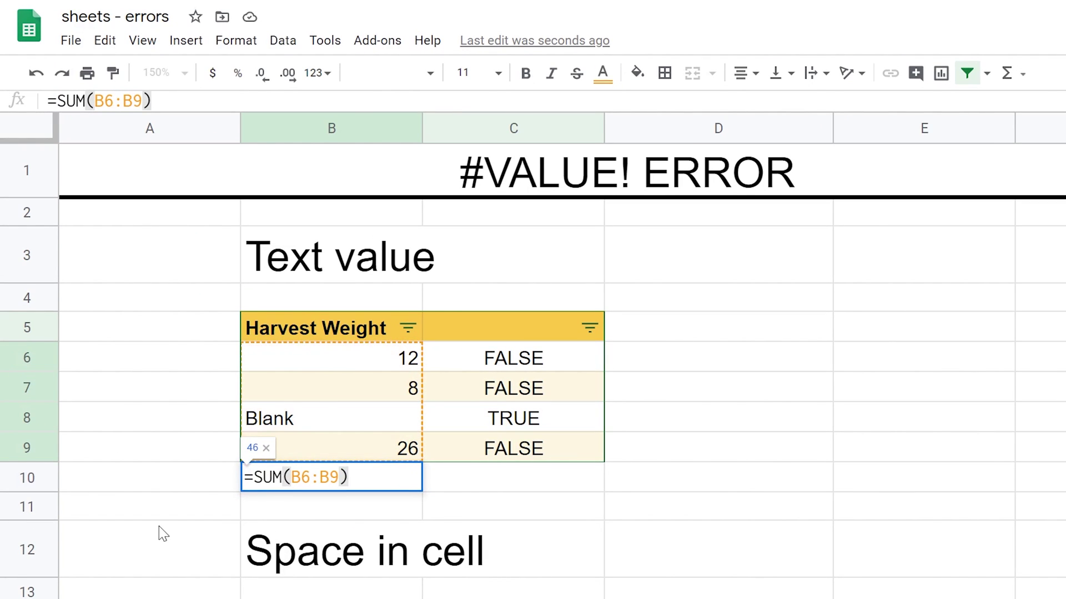
key("Return")
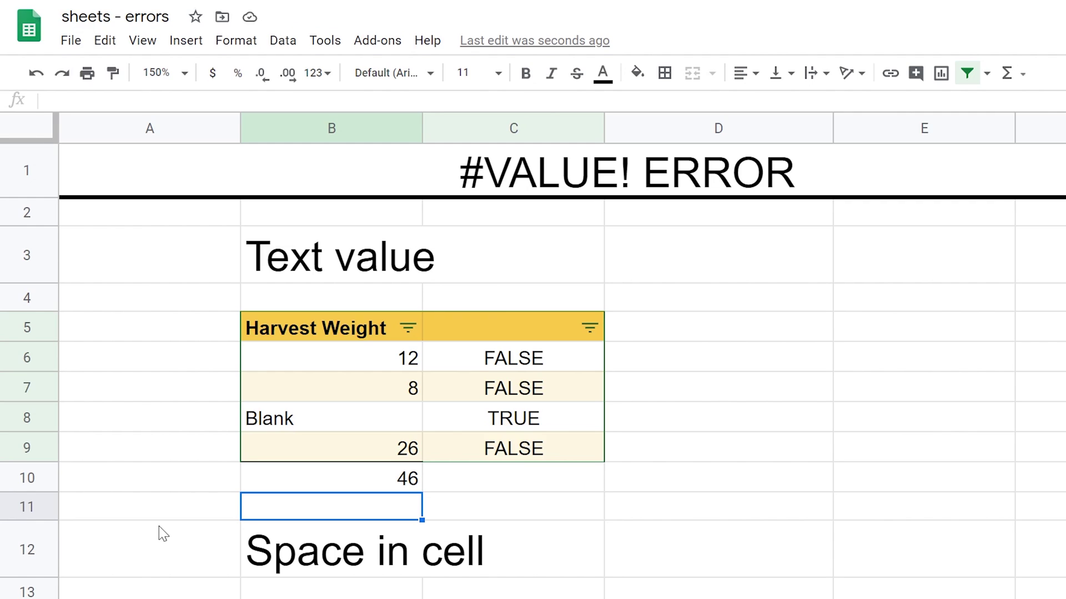
key("Up")
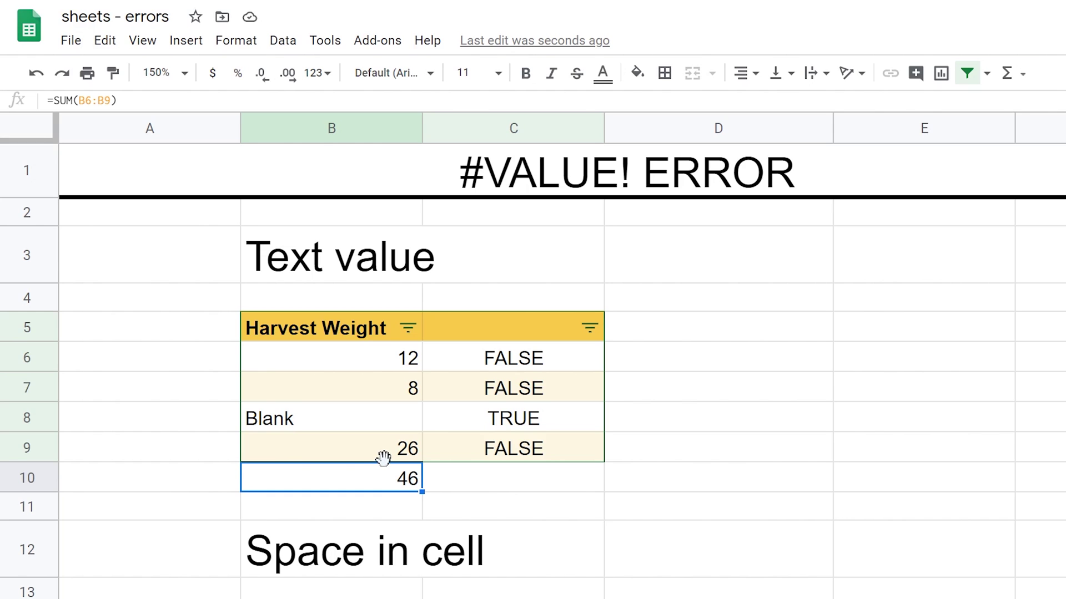
Inspect the error note and the formula in B19 below the Acres values, leaving the formula unedited
scroll(383, 458, "down", 3)
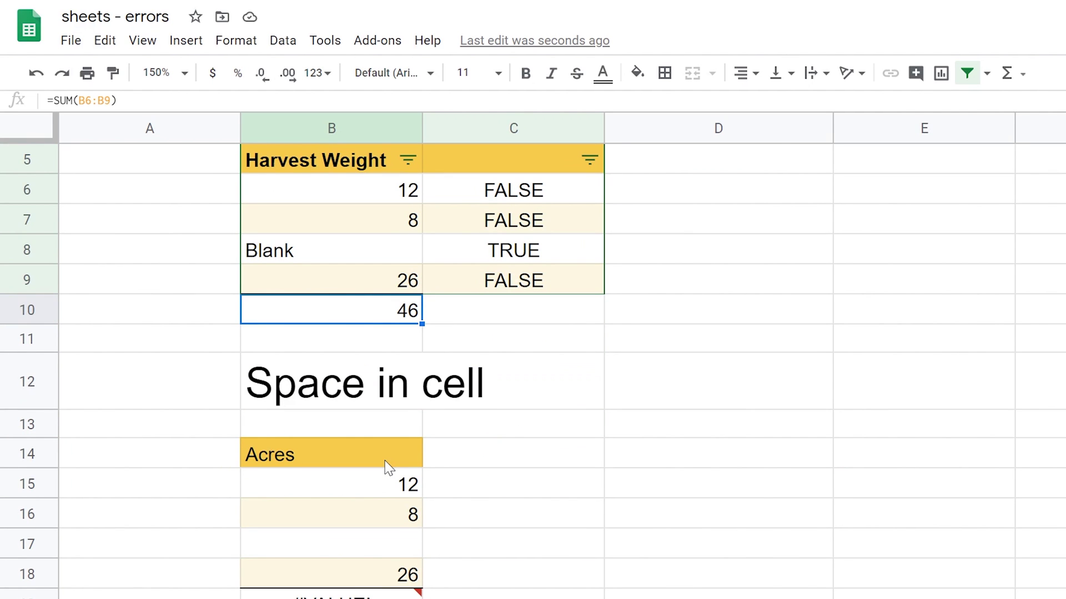
mouse_move(371, 597)
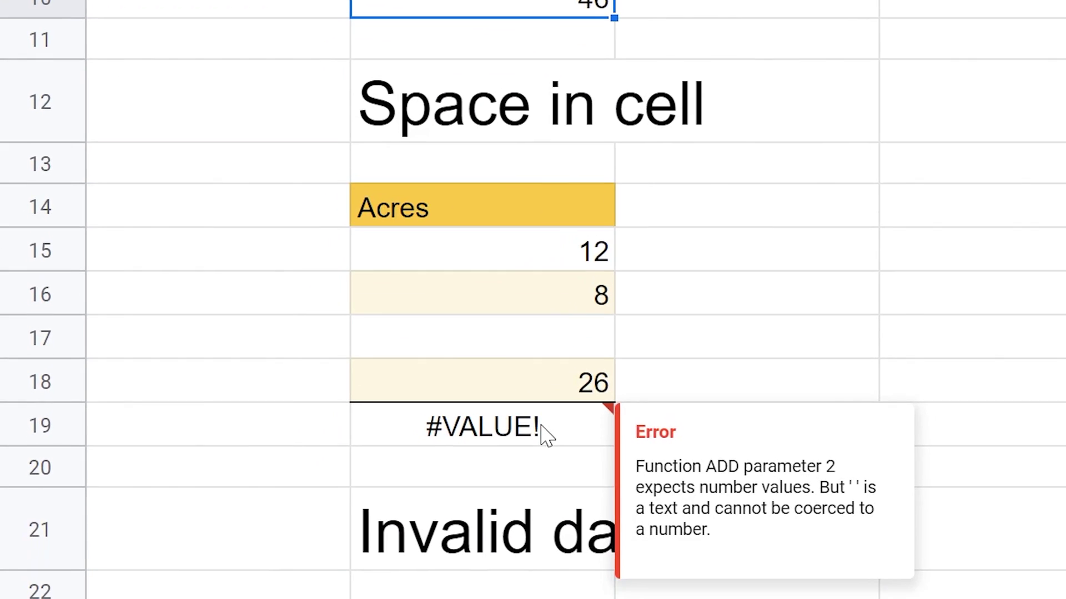
left_click(547, 433)
double_click(546, 427)
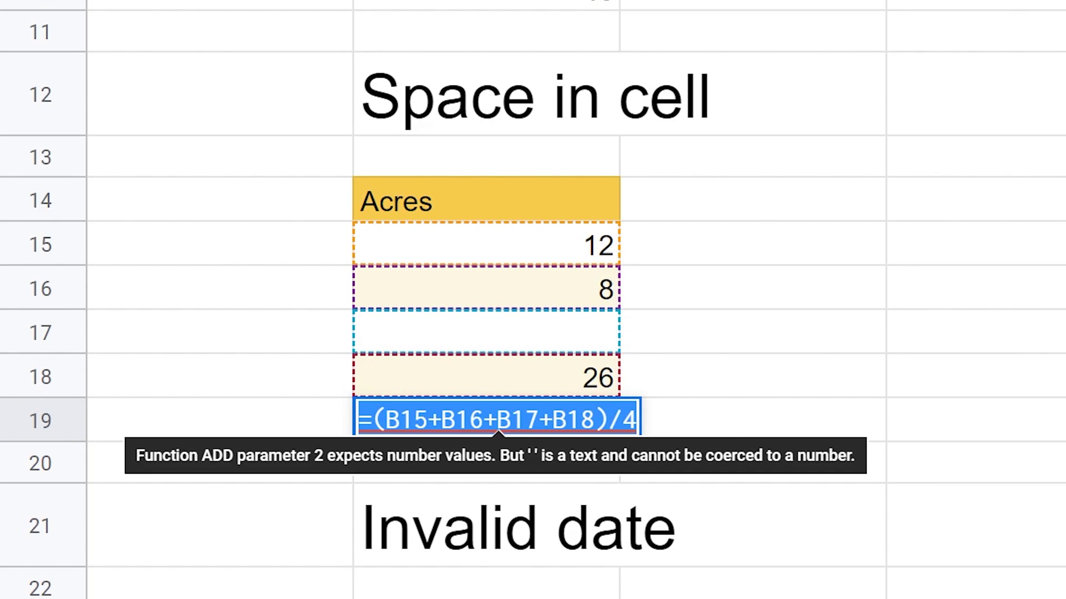
key("Escape")
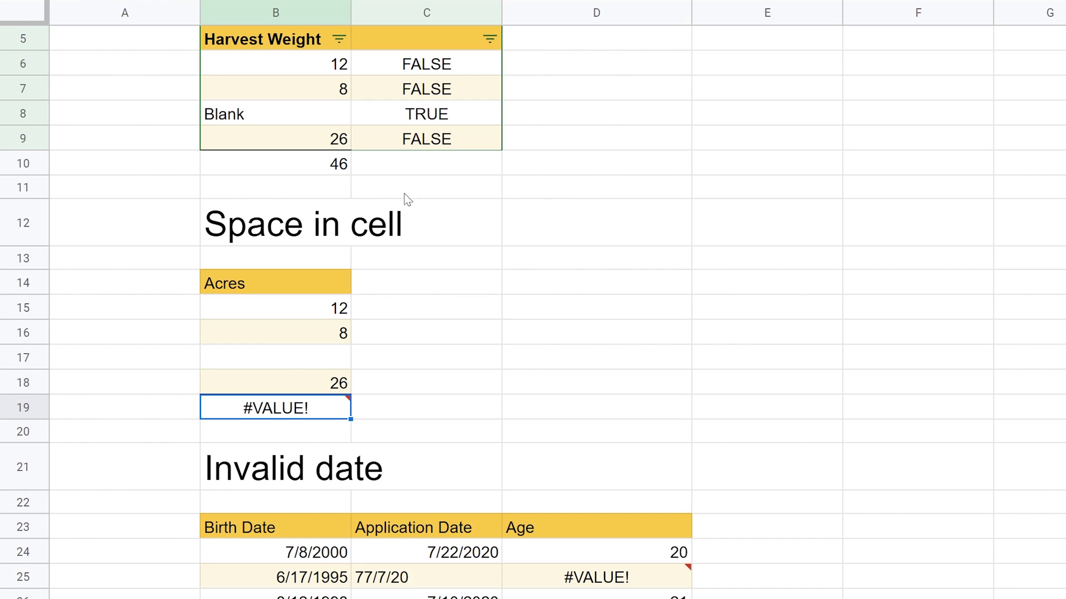
Copy the ISTEXT check from the Harvest Weight table to C15:C18 beside the Acres values
left_click(444, 118)
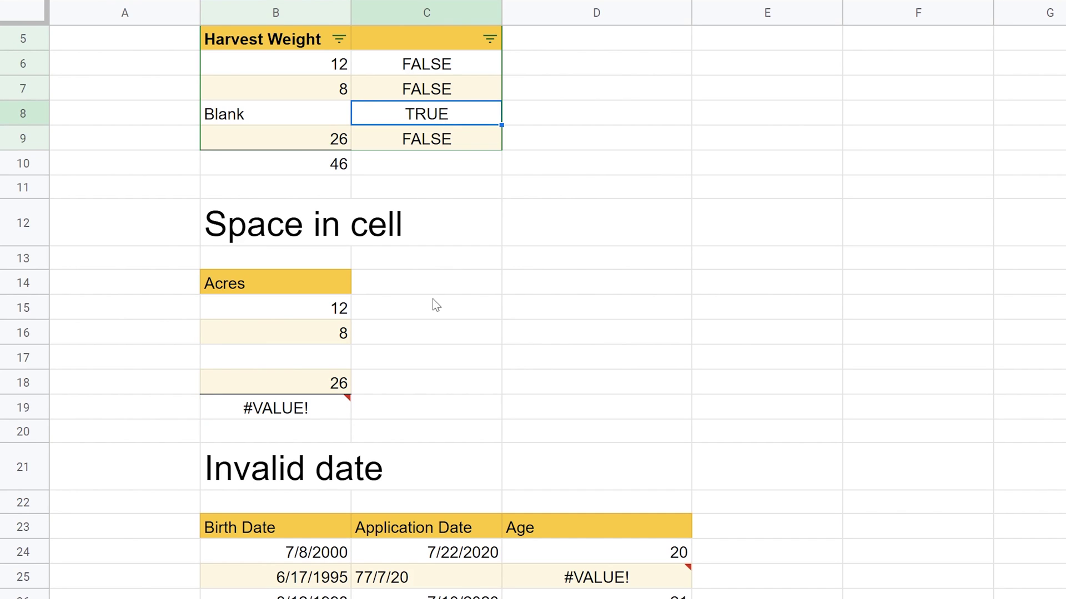
left_click_drag(434, 310, 431, 381)
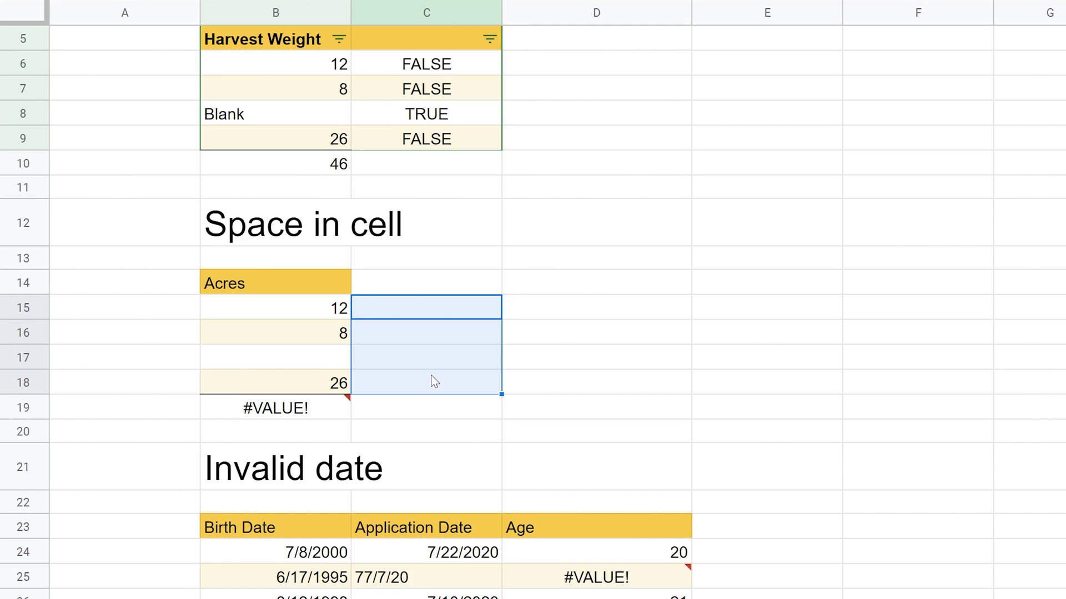
left_click(394, 311)
type("FALSE")
key("ctrl+c")
key("Down")
key("shift+Down")
key("shift+Down")
key("ctrl+v")
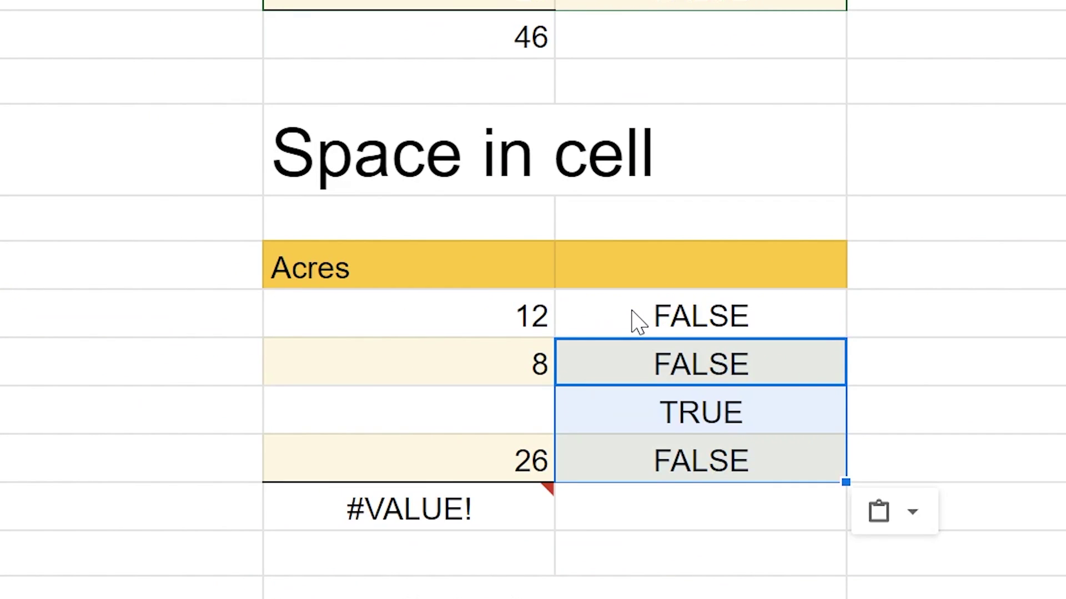
Compare the contents of B17 in the Acres table with the empty cell A17 by opening each for editing without changes
left_click(694, 427)
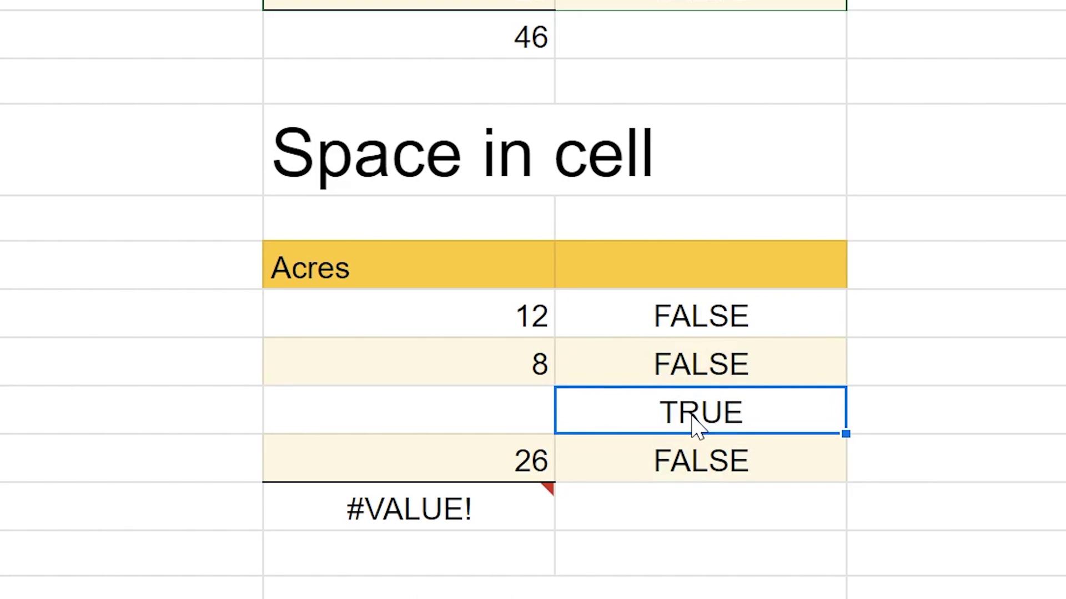
left_click(535, 428)
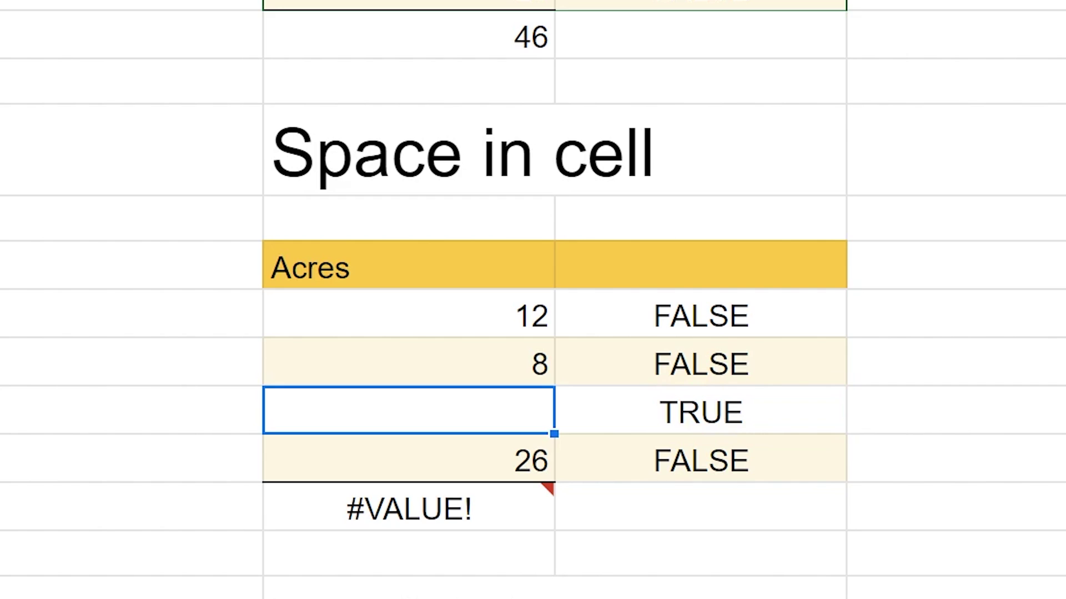
key("Return")
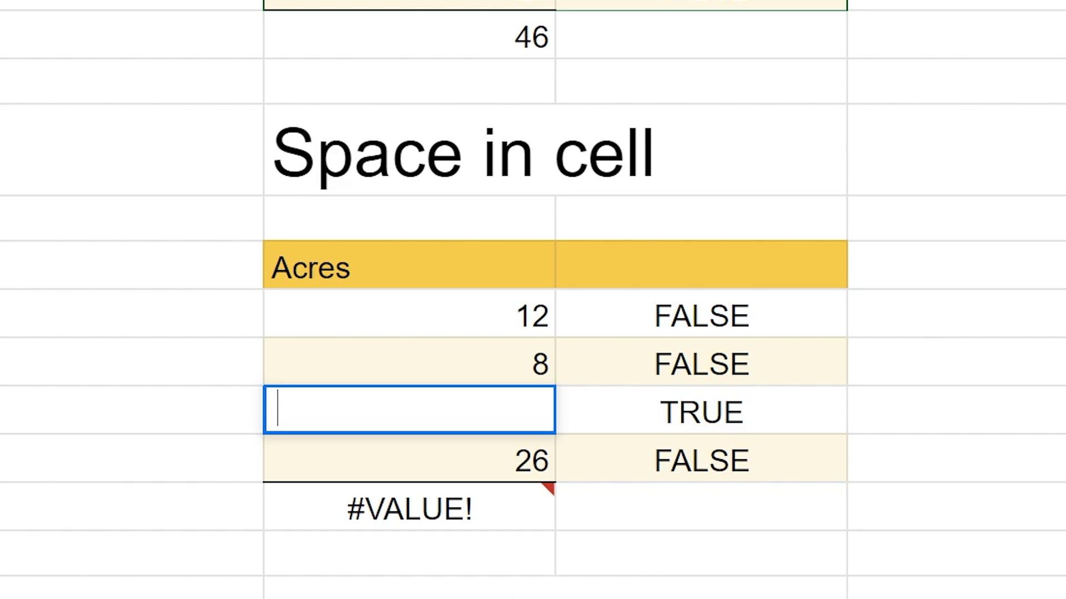
key("Escape")
key("Left")
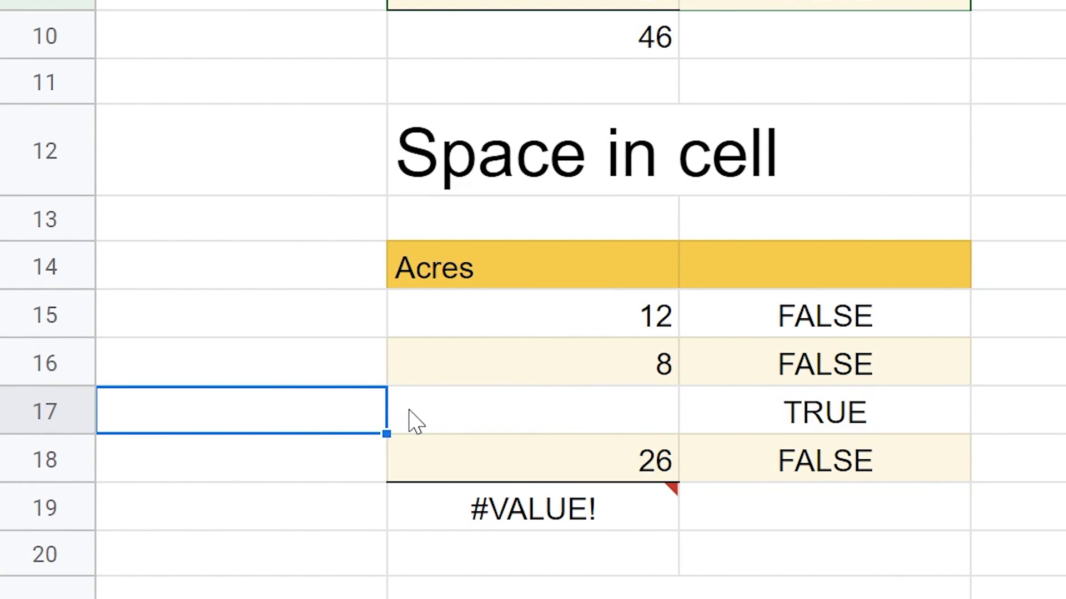
key("Return")
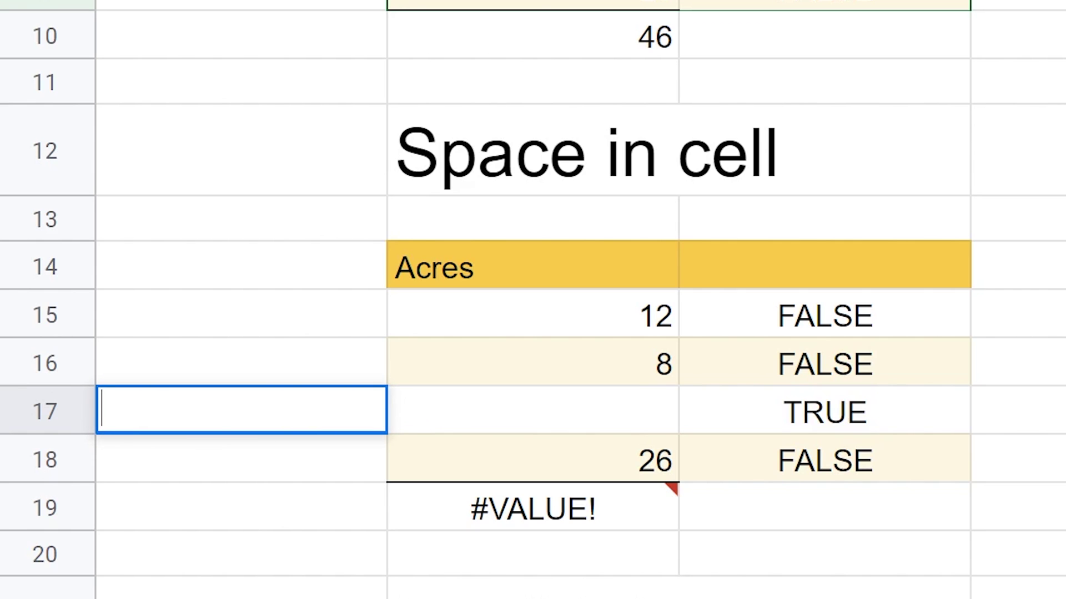
key("Escape")
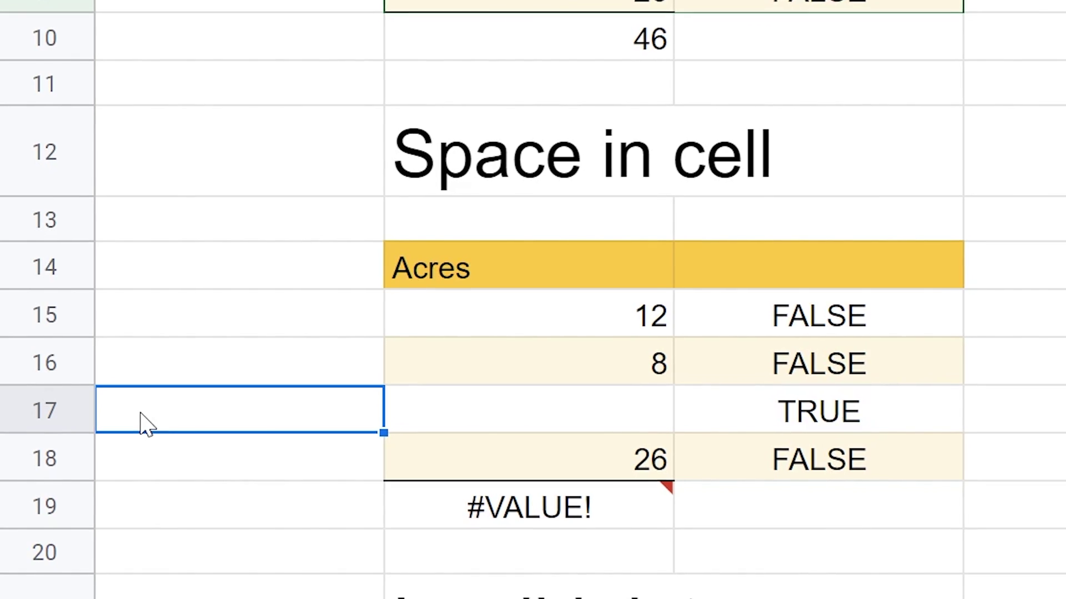
Try deleting the space from B17 in the Acres table, and undo the deletion
left_click(438, 419)
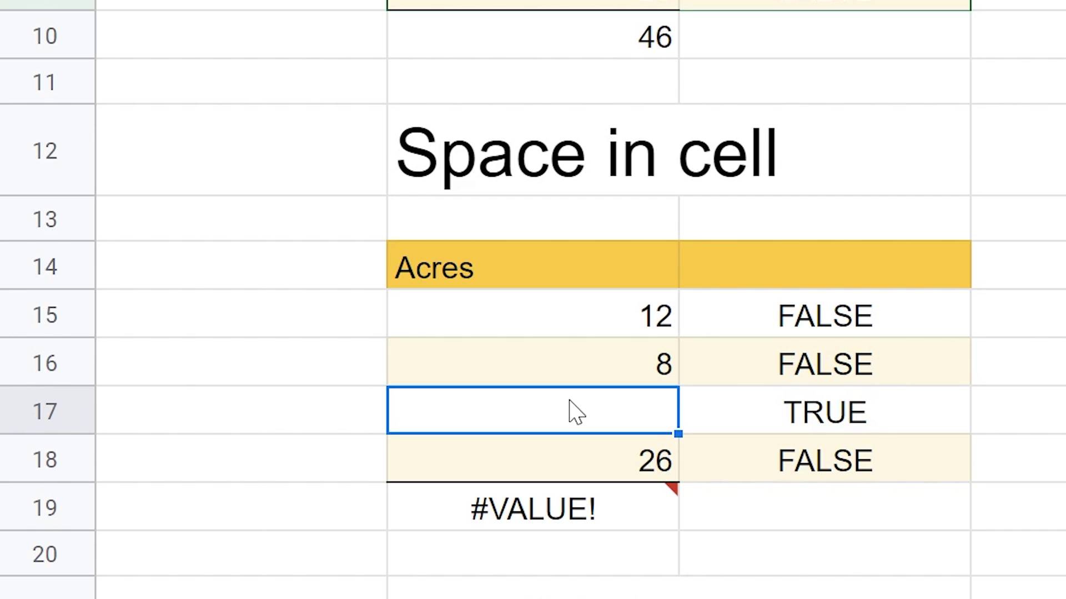
key("Delete")
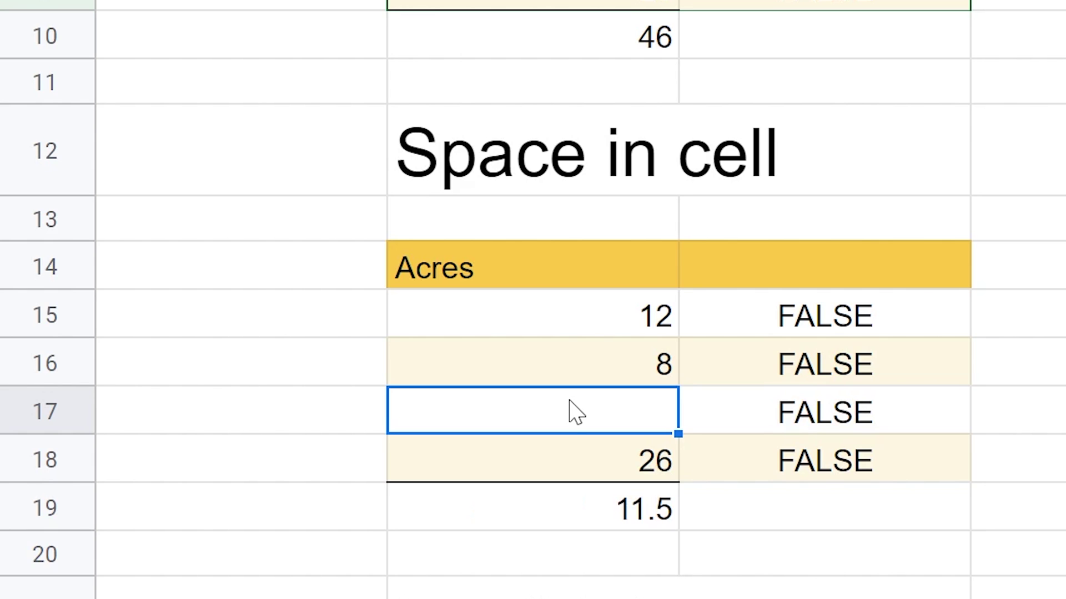
key("ctrl+z")
Replace the formula in B19 with =AVERAGE(B15:B18) and select the space cell B17
key("Down")
key("Down")
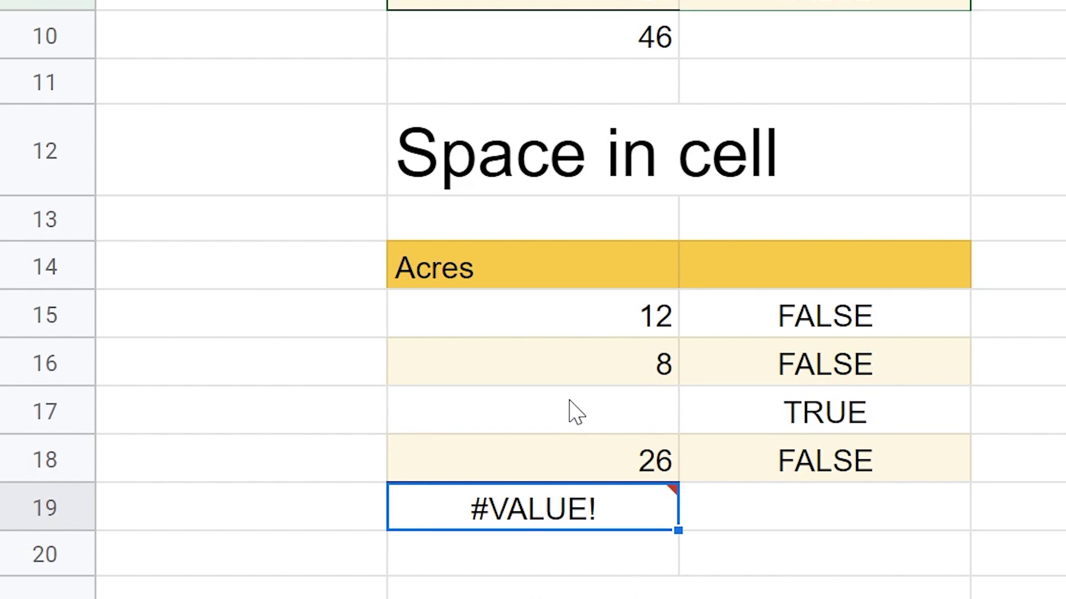
type("=AVE")
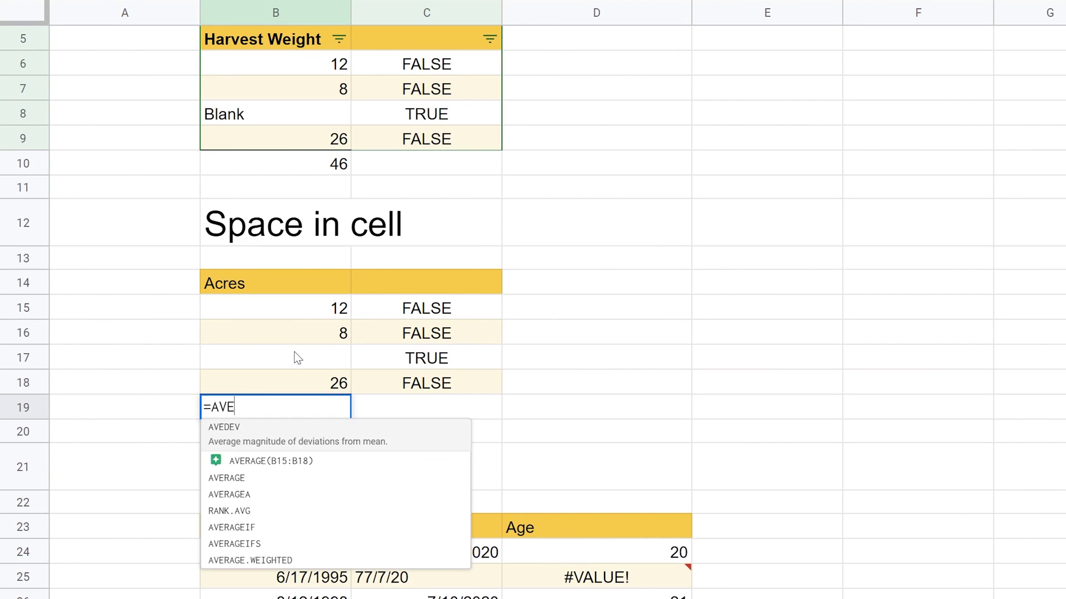
type("RAGE(B15:B18")
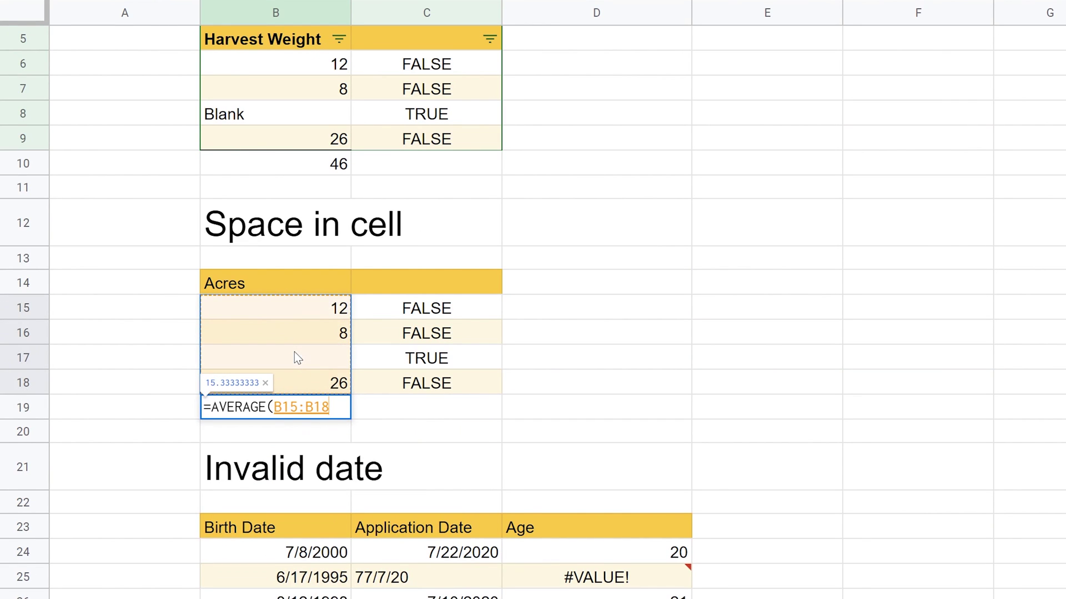
type(")")
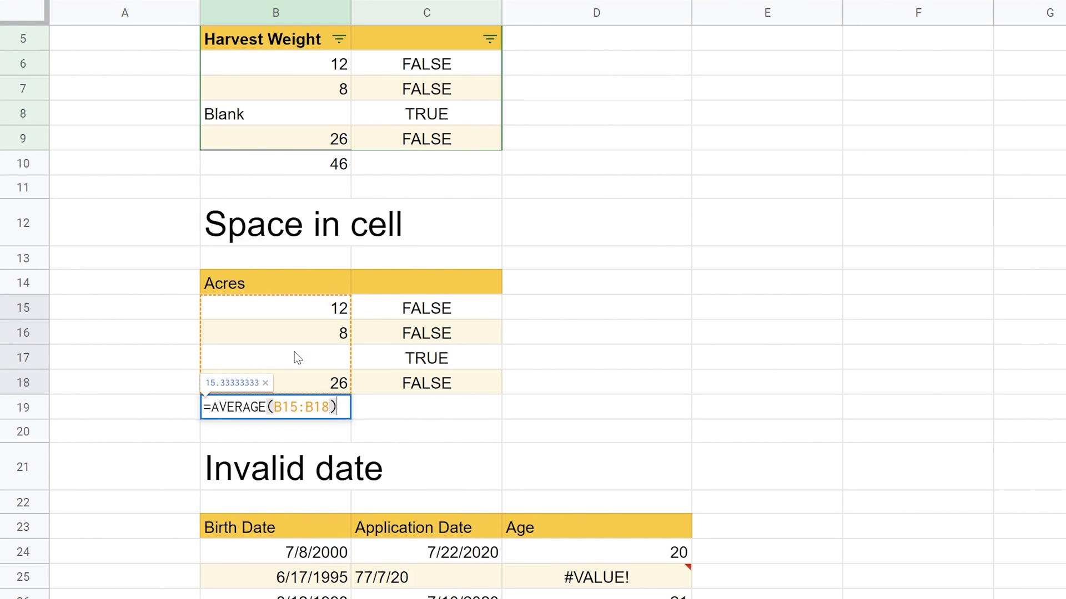
key("Return")
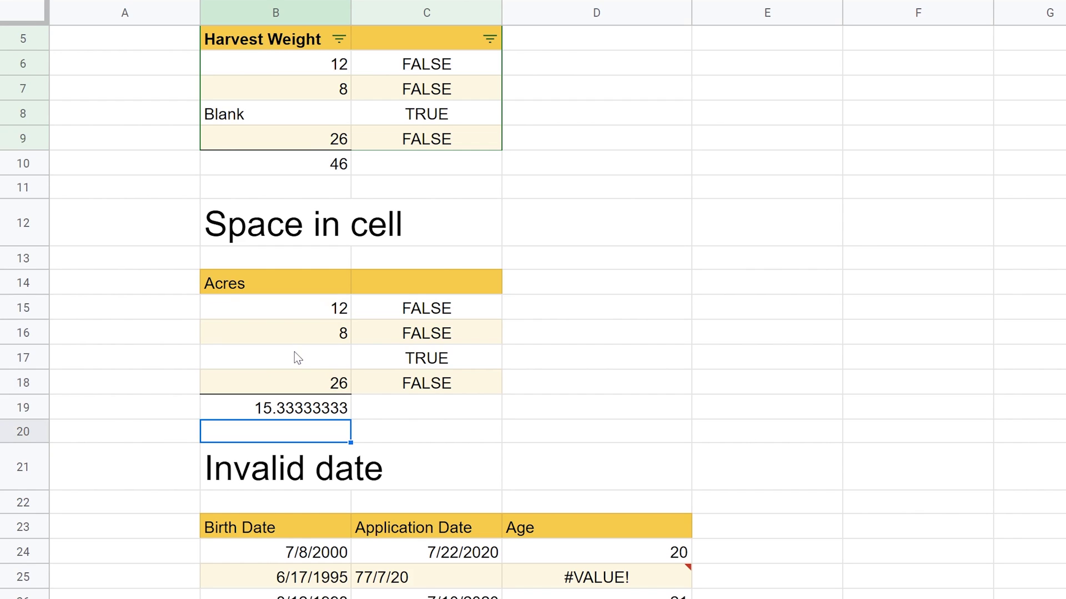
left_click(295, 356)
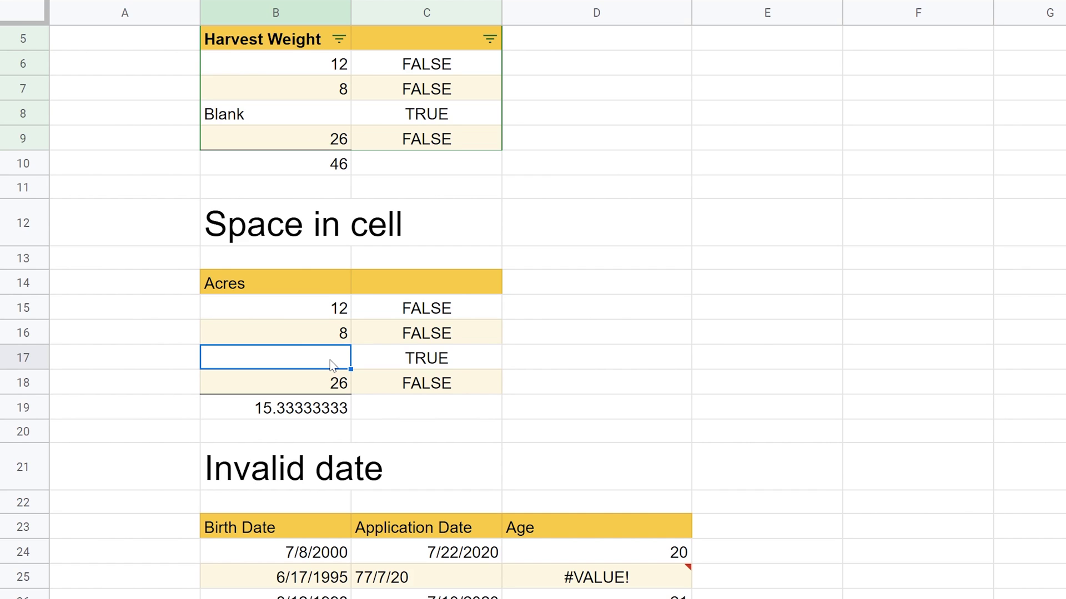
Examine the Invalid date table in B21:D26, comparing the application dates in C25 and C24
scroll(332, 364, "down", 4)
left_click(268, 250)
left_click_drag(268, 251, 609, 389)
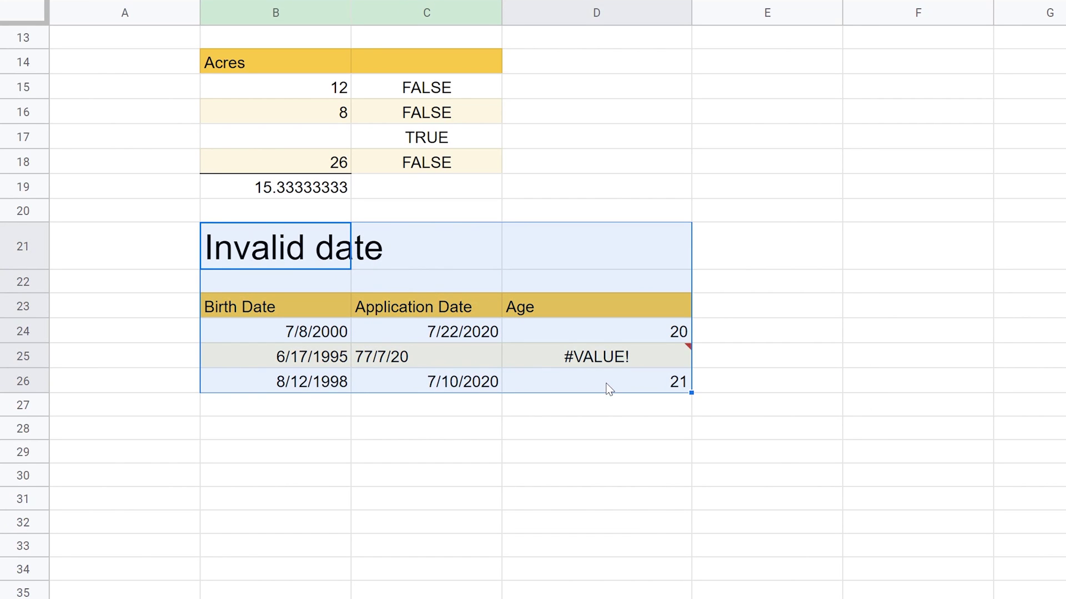
left_click(421, 356)
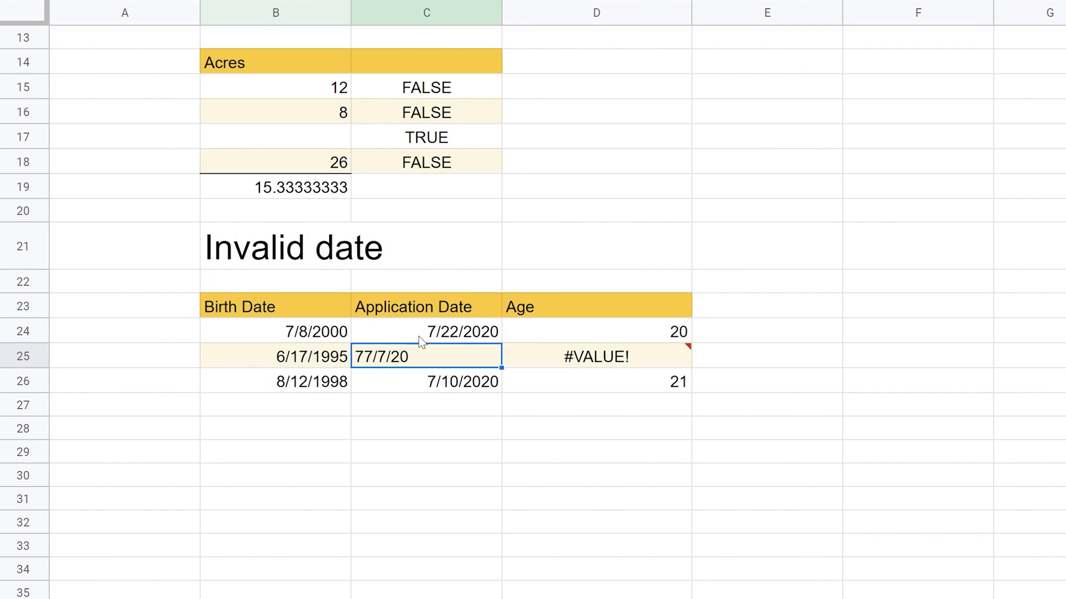
left_click(419, 336)
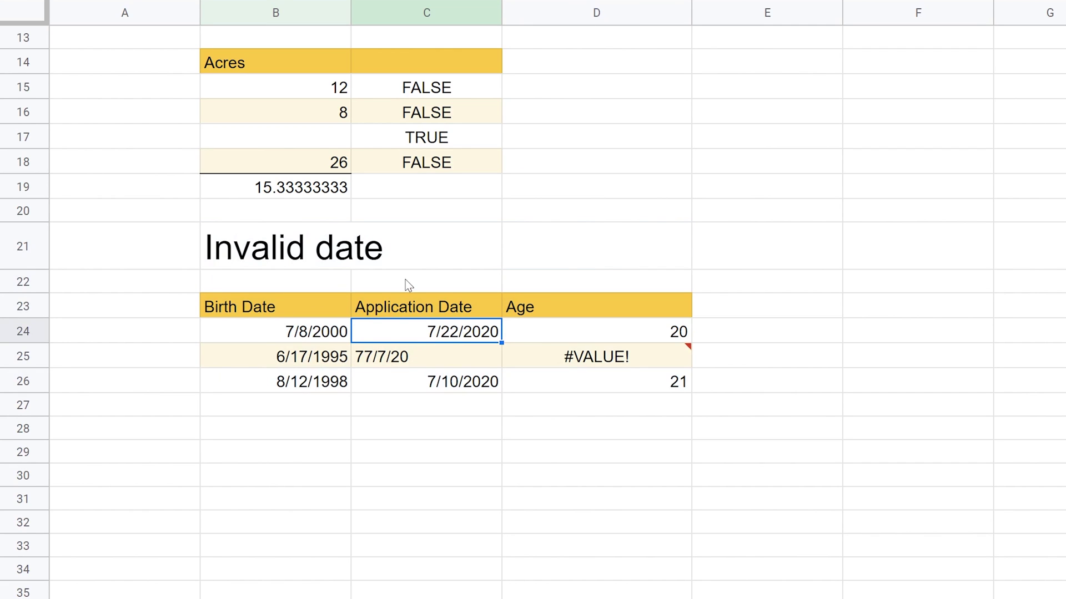
Format the dates in B24:C24 as Number and check the underlying value in C24
left_click_drag(333, 332, 404, 323)
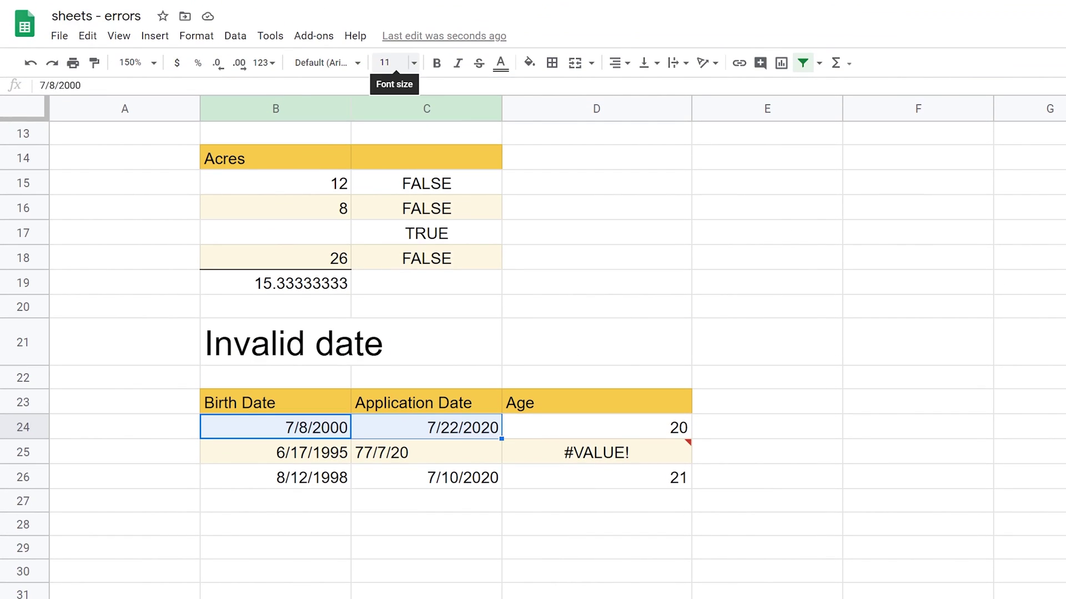
left_click(264, 62)
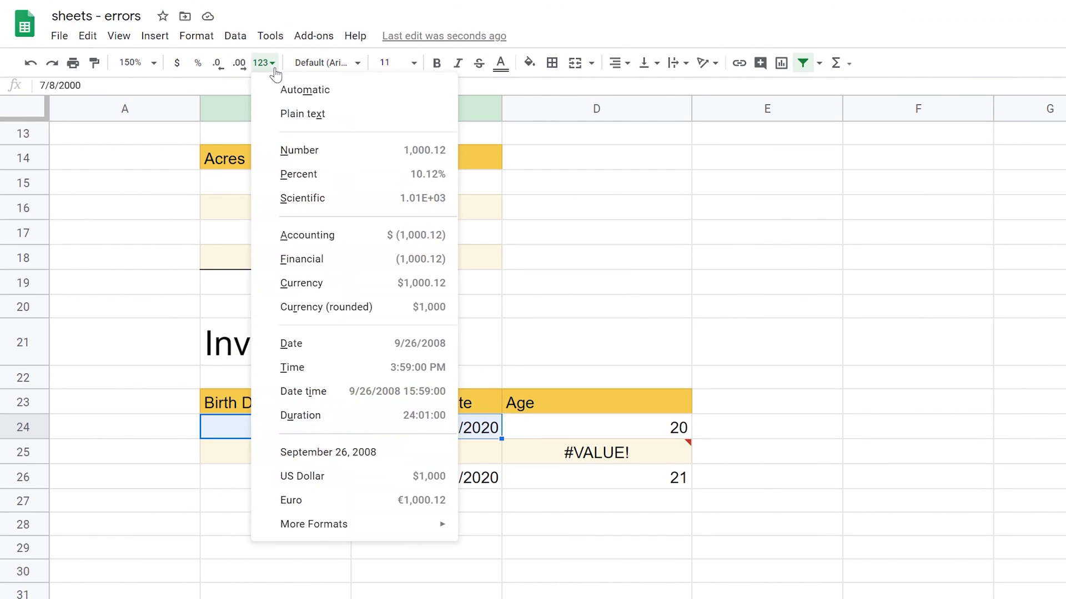
left_click(291, 149)
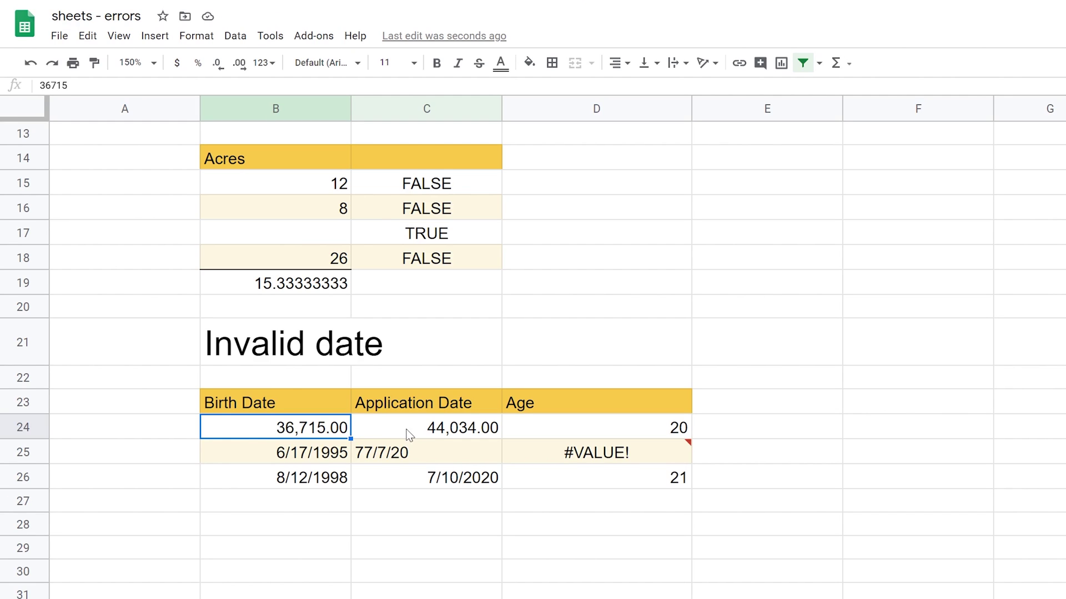
left_click(420, 434)
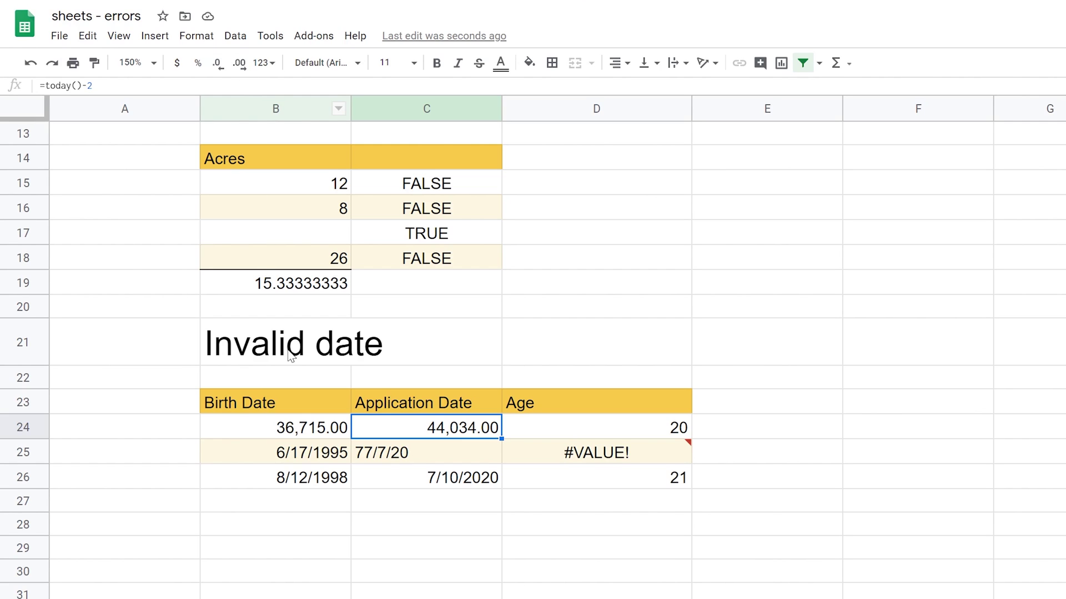
Return B24:C24 to the Automatic number format
left_click(314, 428)
key("shift+Right")
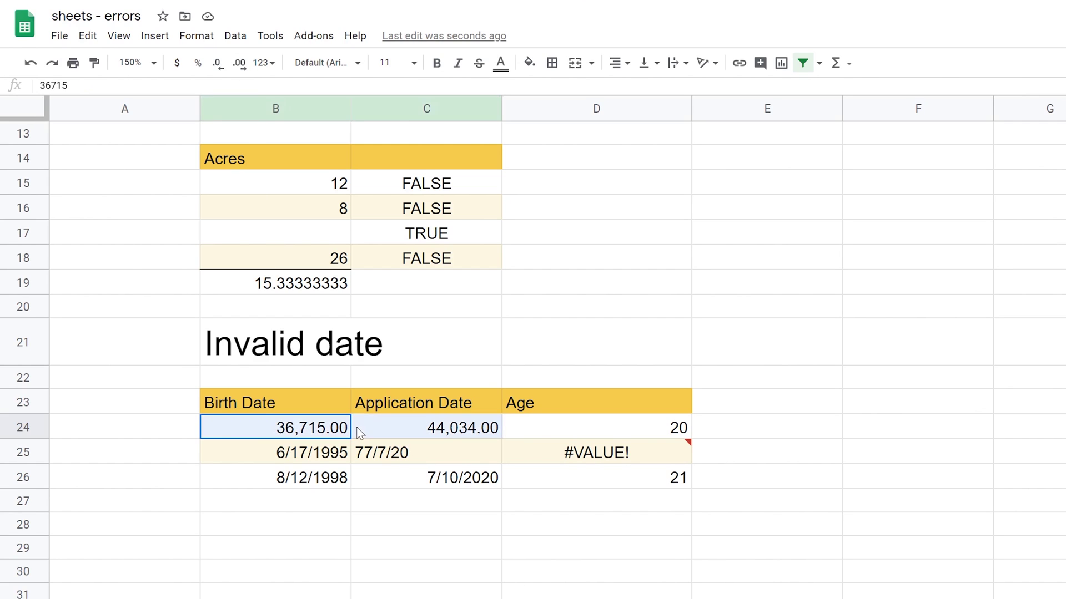
left_click(265, 63)
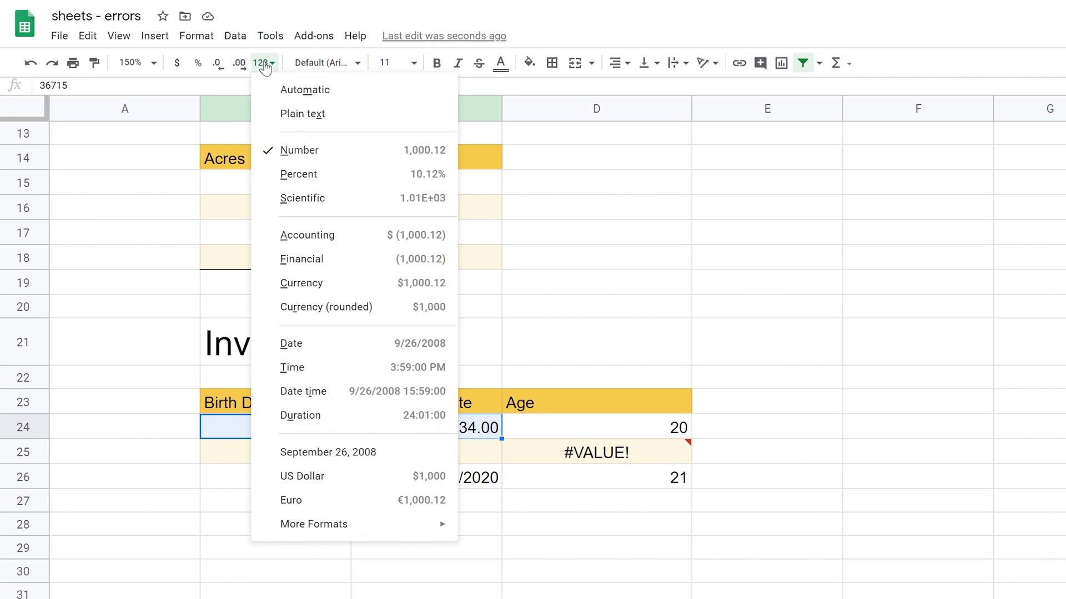
left_click(304, 90)
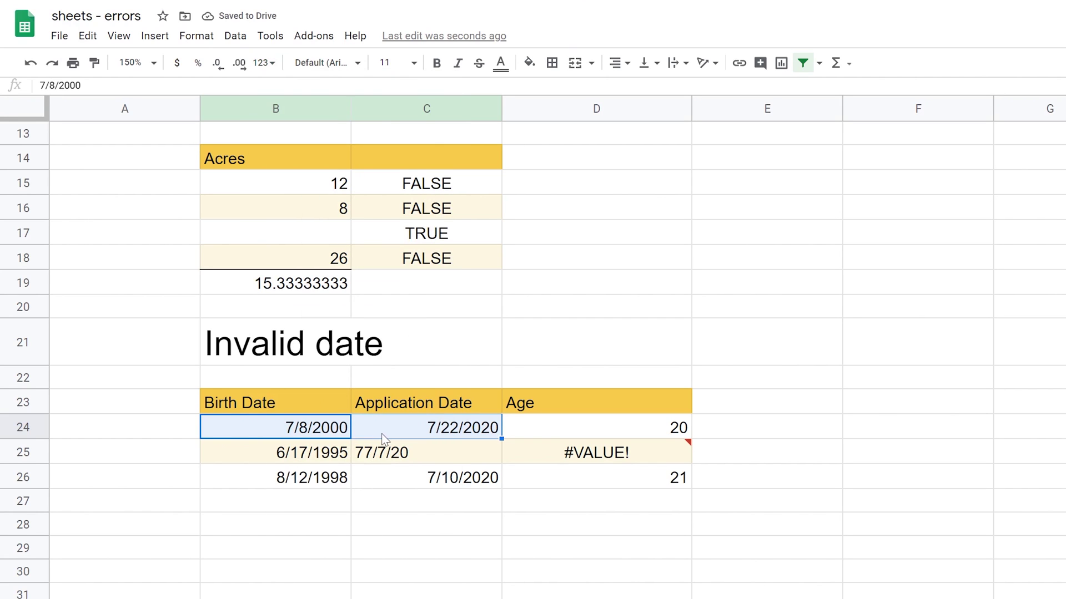
Examine the DATEDIF formula in D24 and its "Y" unit argument, leaving the formula unchanged
left_click(557, 422)
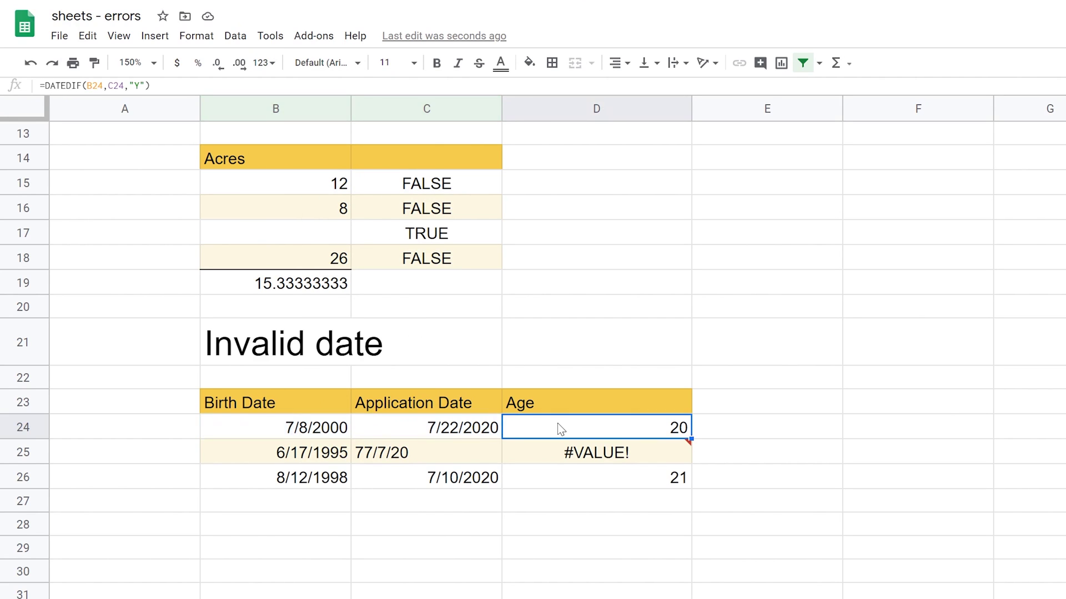
left_click(557, 423)
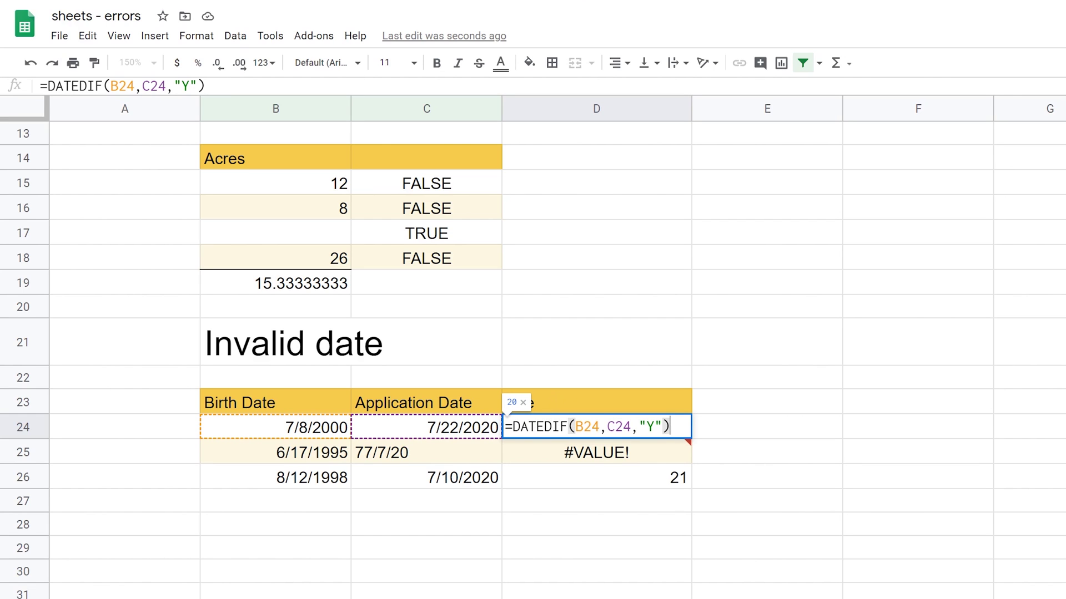
double_click(650, 426)
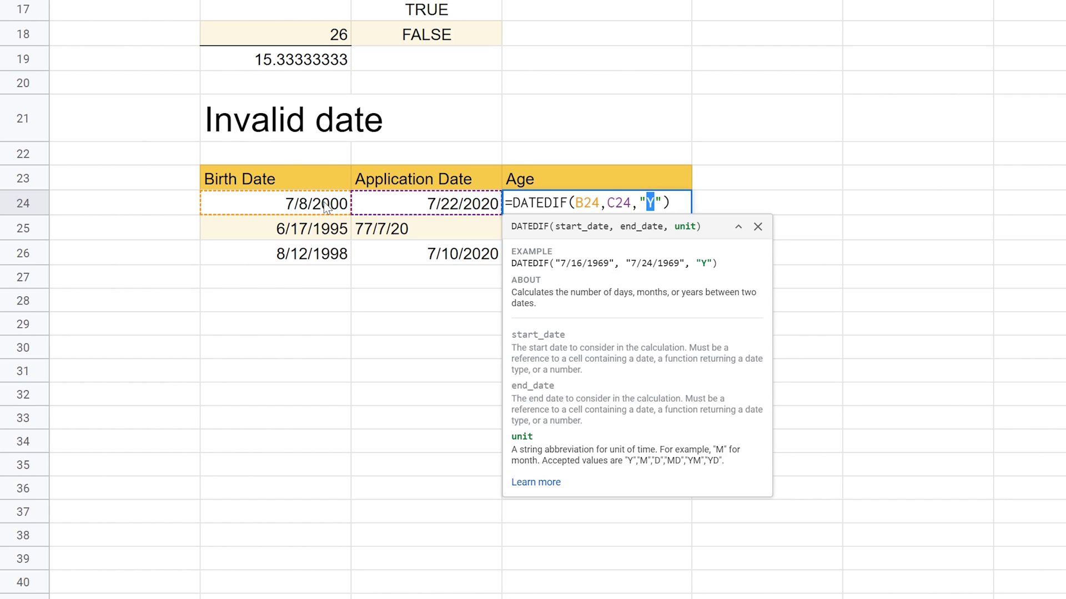
key("Return")
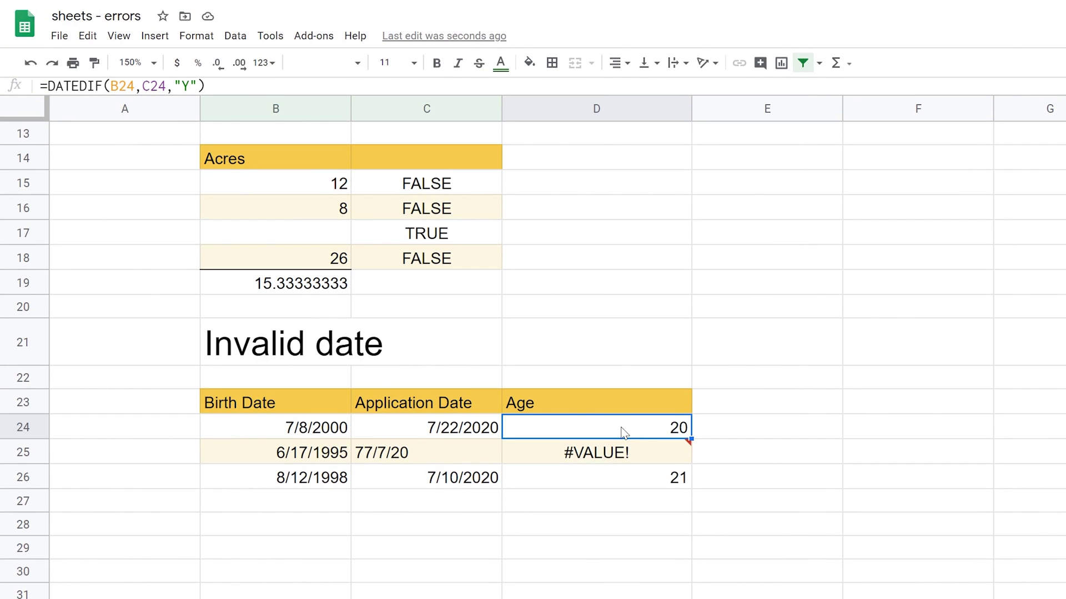
Fill the DATEDIF formula from D24 down to D26 and check the error in D25 against the dates in B24:C26
left_click_drag(691, 439, 685, 477)
left_click(651, 463)
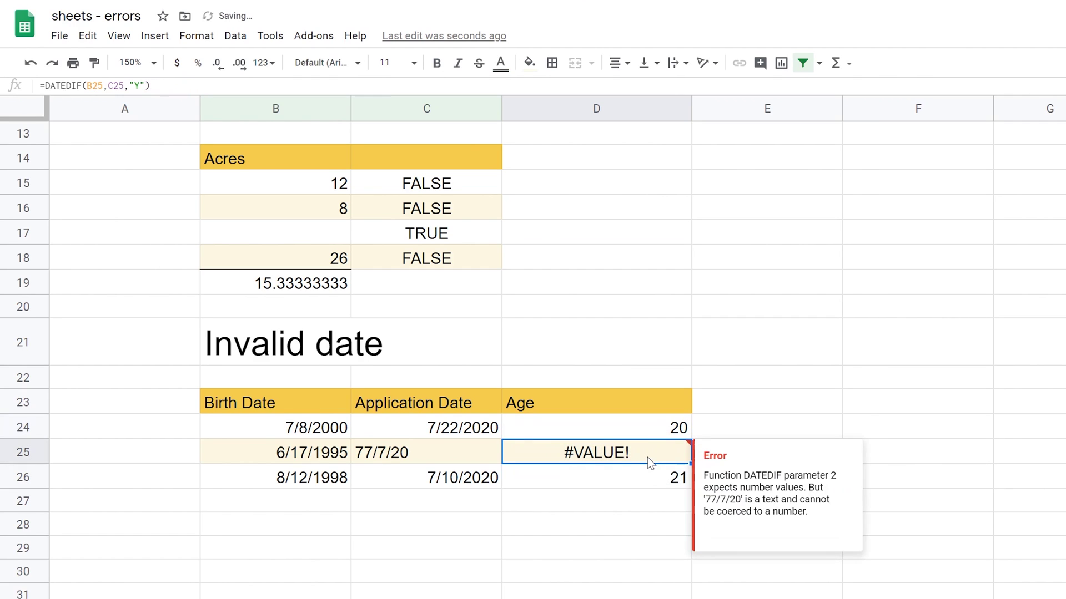
left_click(461, 454)
left_click_drag(298, 432, 399, 475)
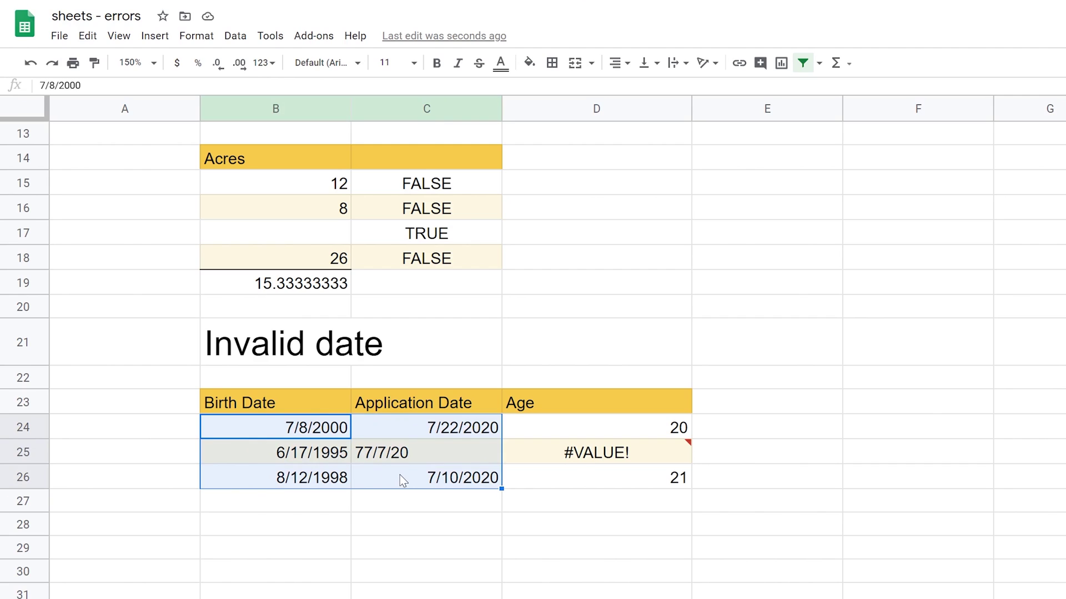
Try 7/1/20 as the application date in C25, and put the invalid date 77/7/20 back
left_click(428, 458)
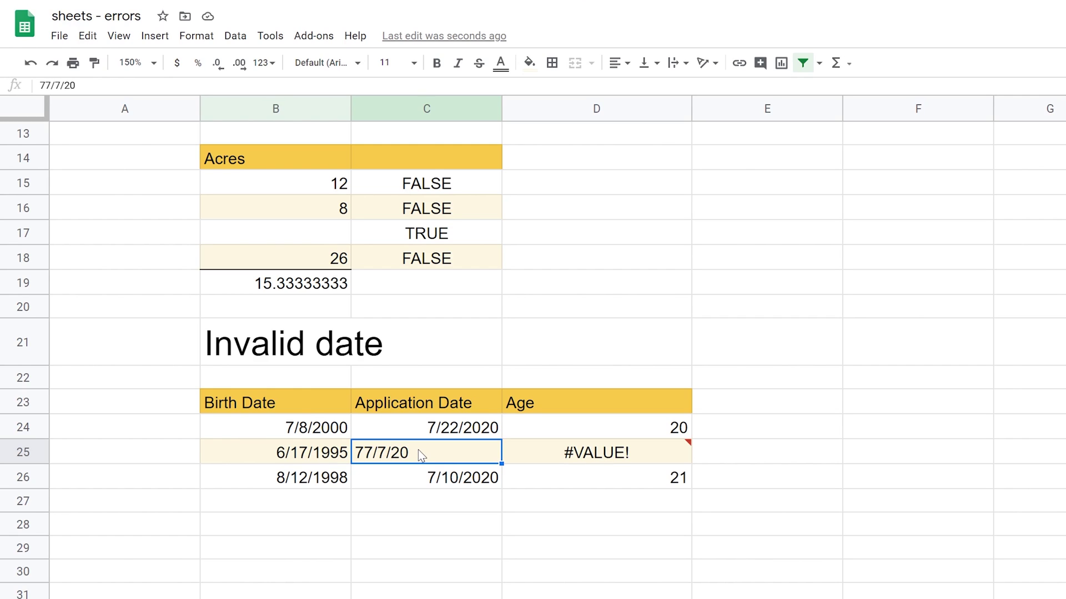
type("7")
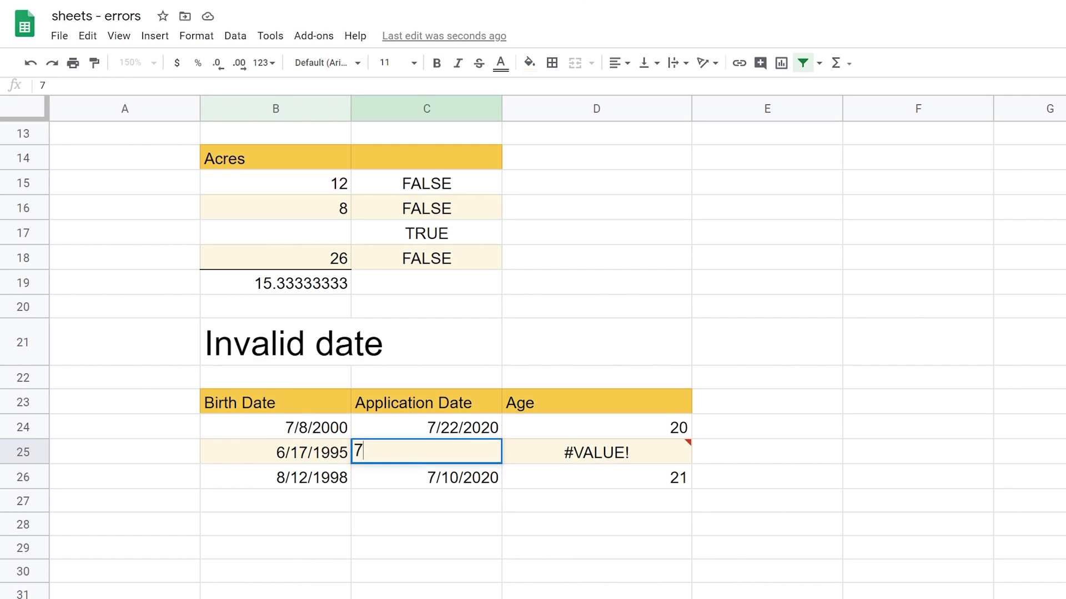
type("/1/20")
key("Return")
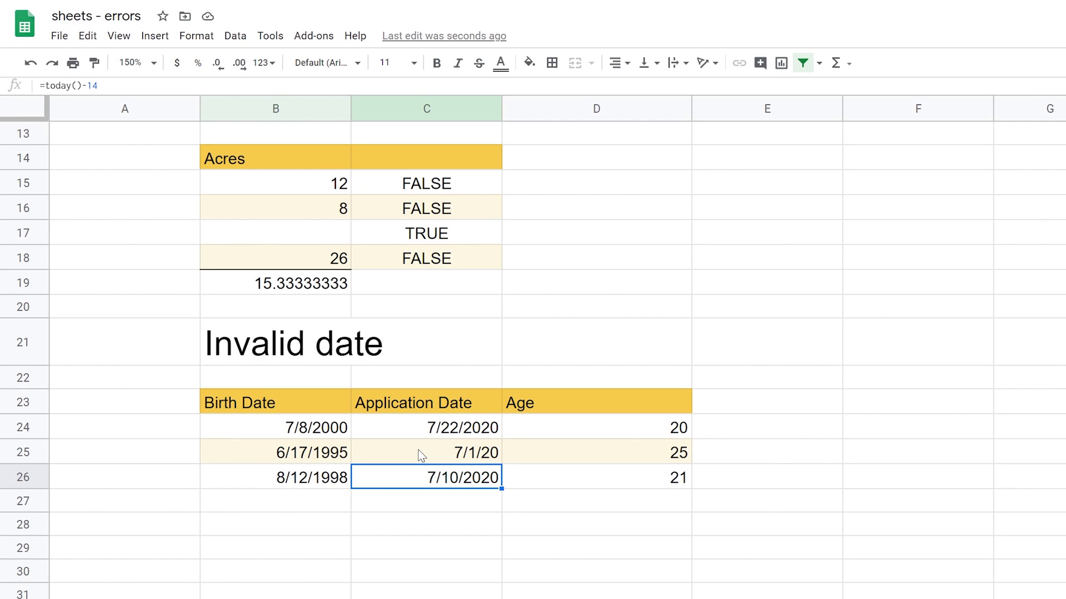
left_click(420, 453)
type("77/7/20")
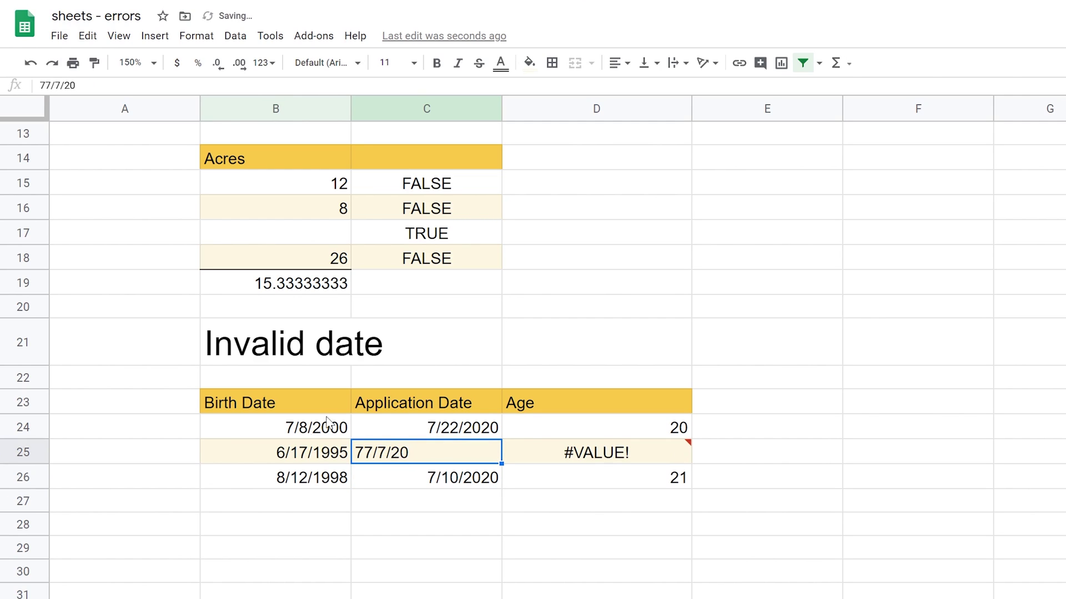
Start a conditional formatting rule for B24:C26 that uses a custom formula as its condition
left_click_drag(307, 434, 386, 471)
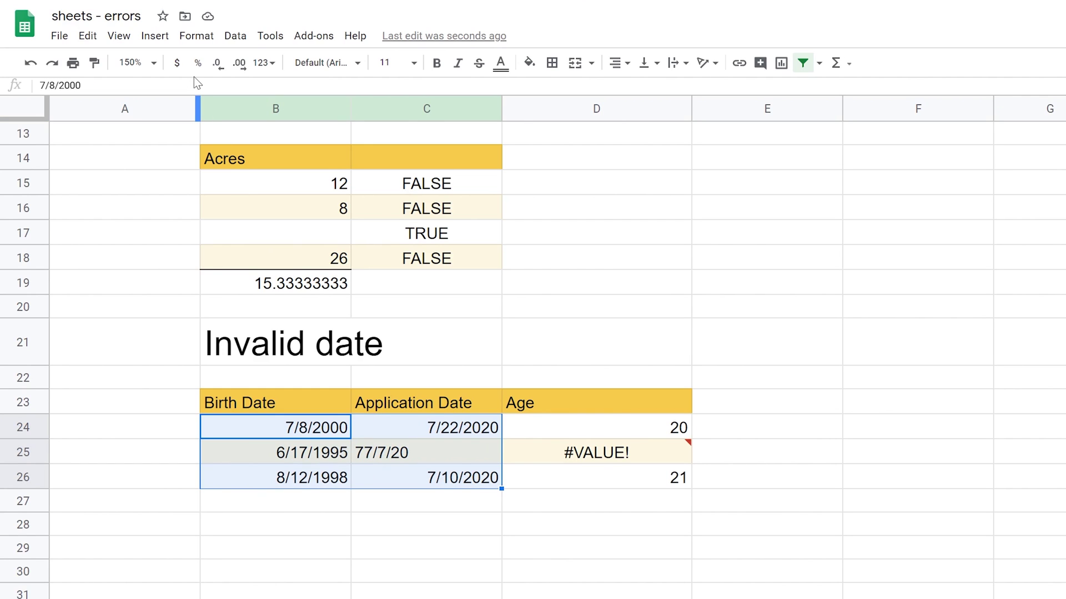
left_click(183, 42)
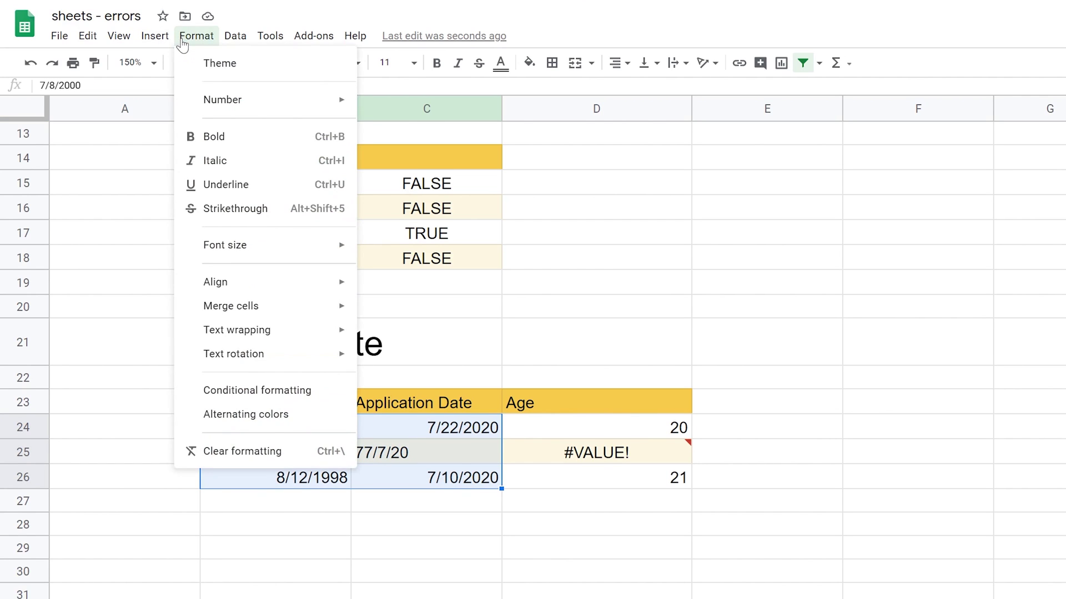
left_click(321, 403)
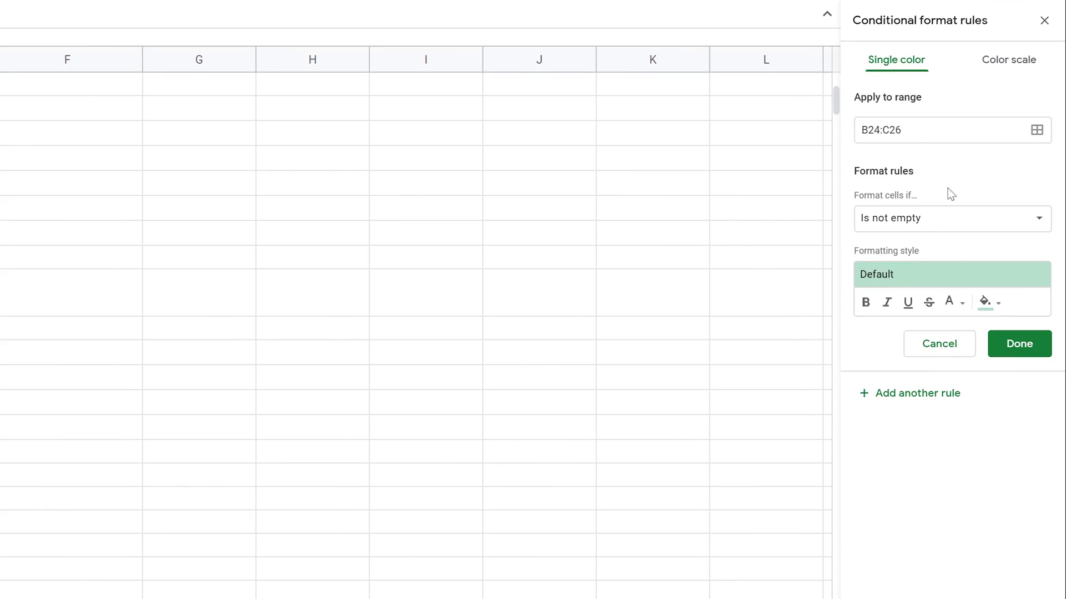
left_click(928, 222)
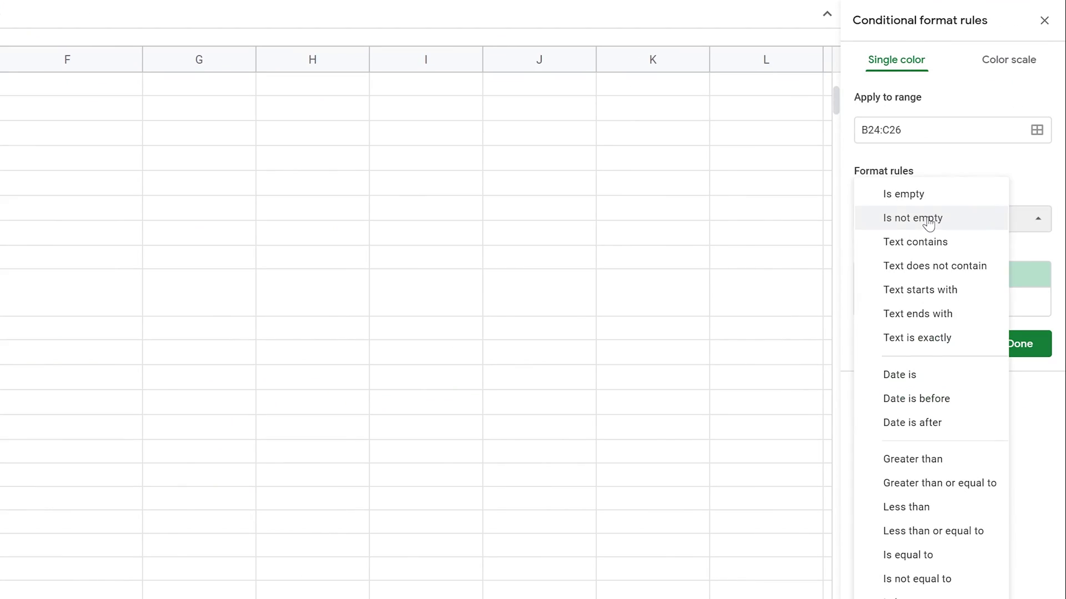
left_click(921, 476)
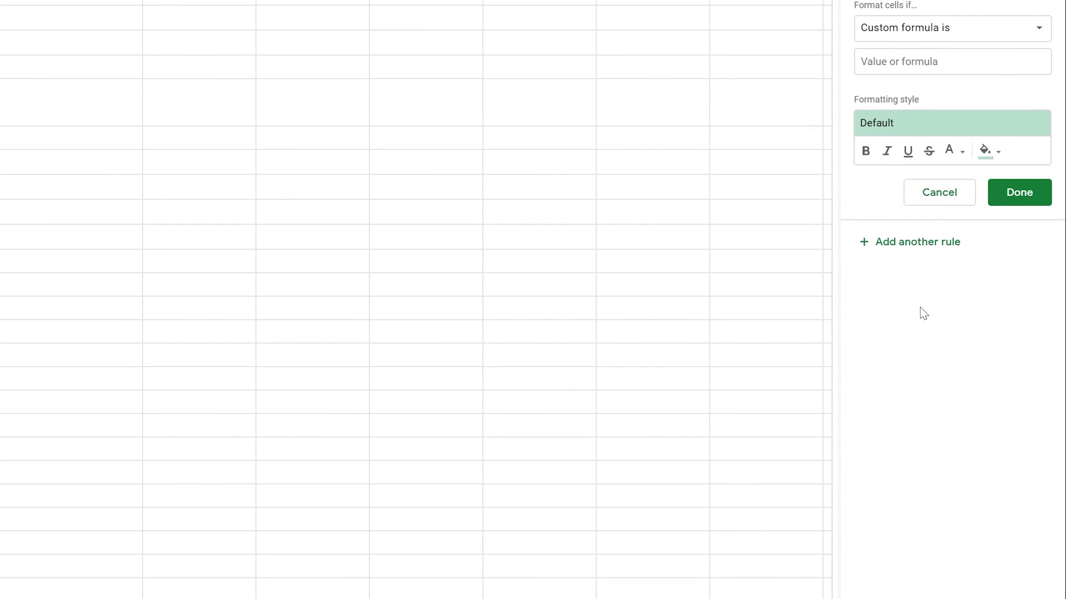
Enter =ISDATE(B24) as the rule's custom formula with the default green style, and select the invalid date in C25
left_click(893, 62)
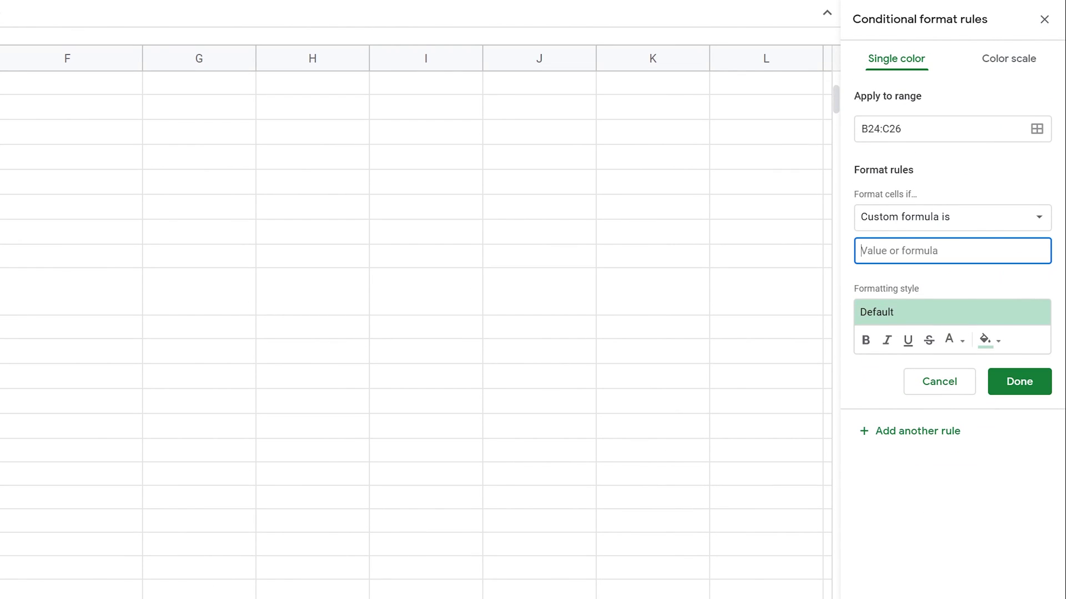
type("=U")
key("BackSpace")
type("ISDATE")
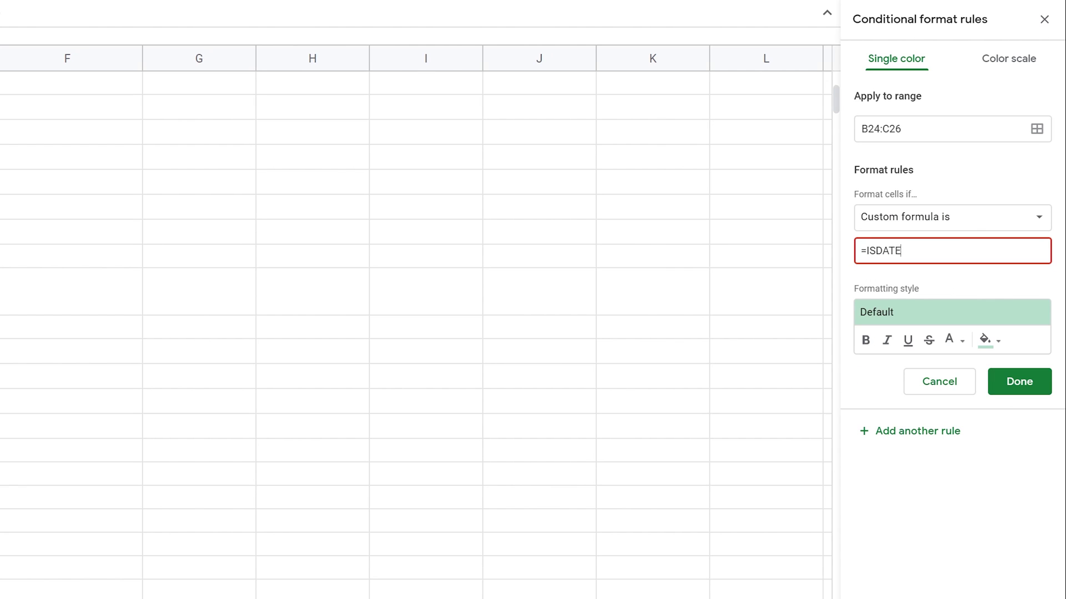
type("(")
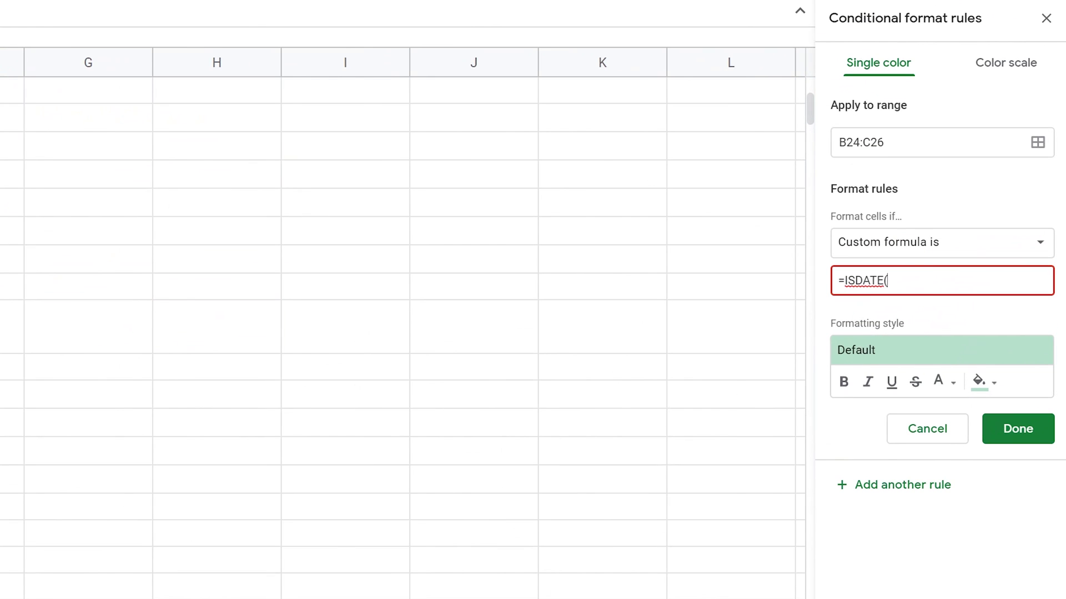
type("B24)")
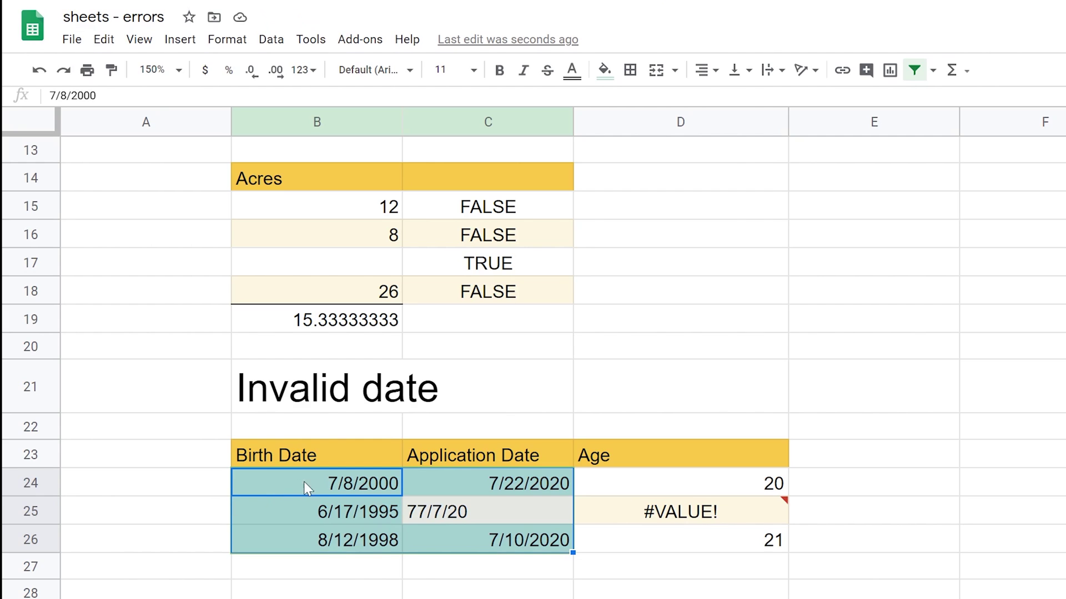
left_click(482, 512)
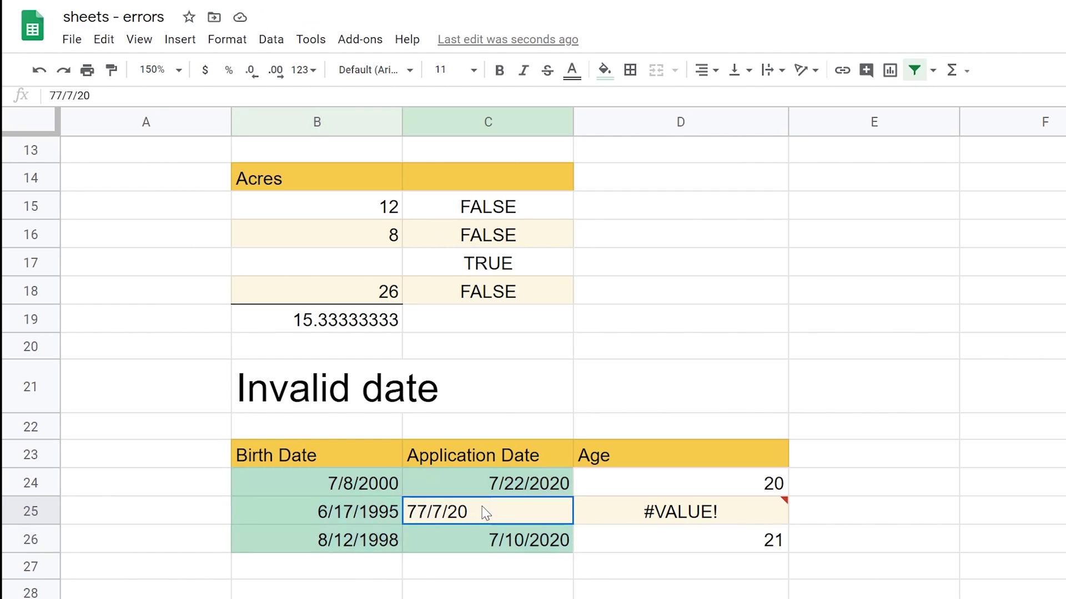
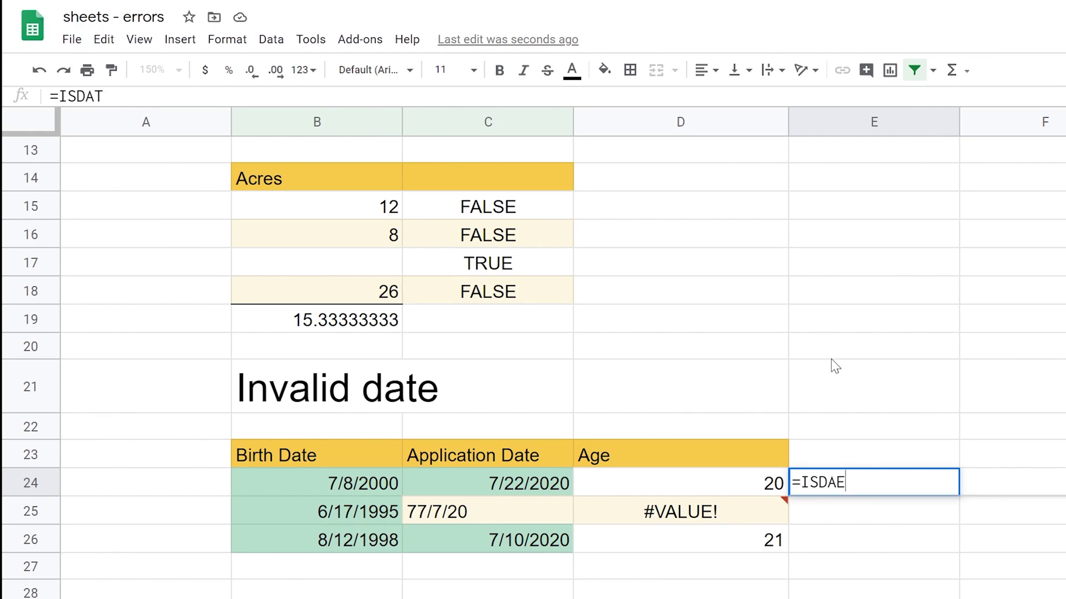
Enter =ISDATE(B24) in E24 and fill it across and down to cover E24:F26
type("(")
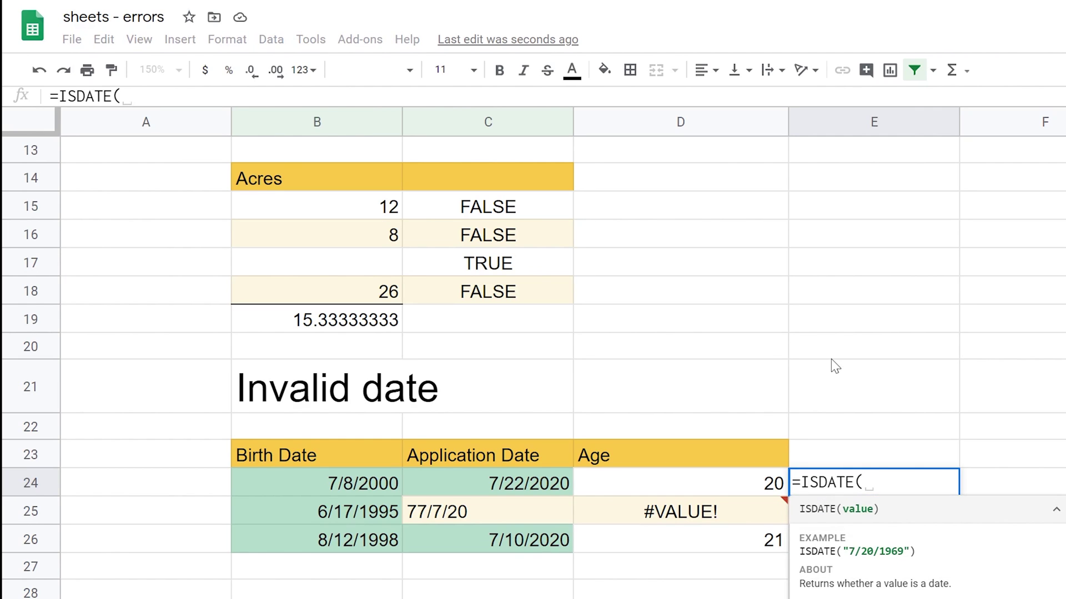
left_click(348, 483)
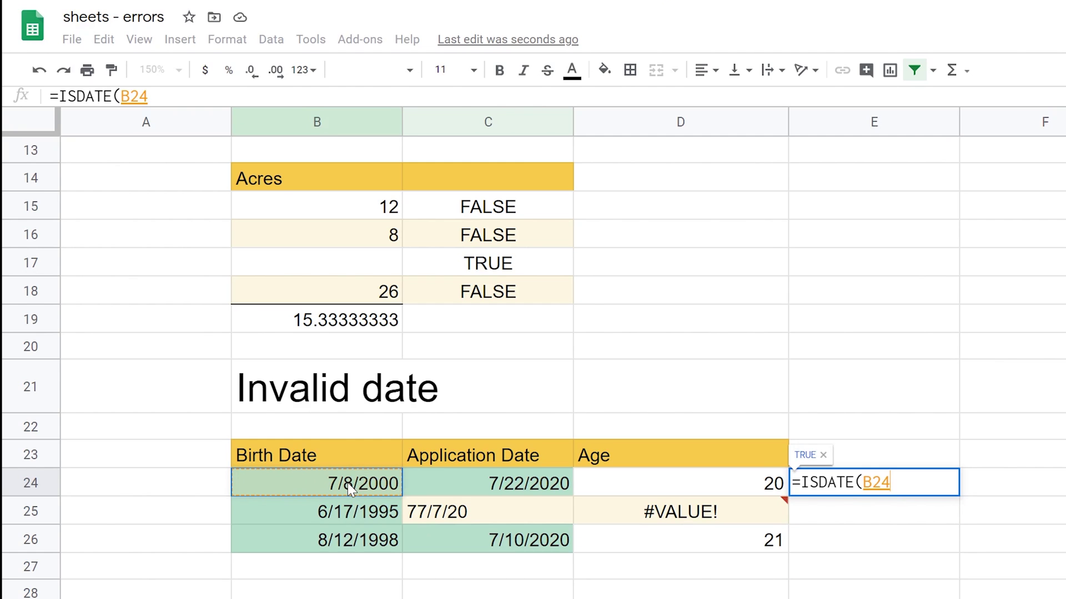
type(")")
key("Return")
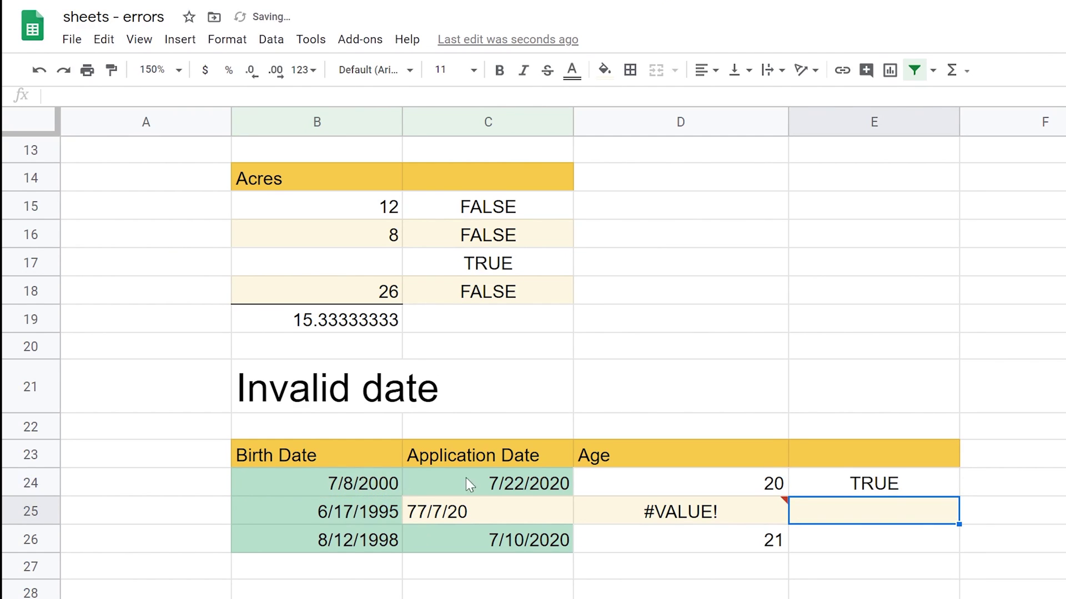
left_click(861, 486)
left_click_drag(958, 498, 1033, 547)
left_click_drag(958, 546, 889, 555)
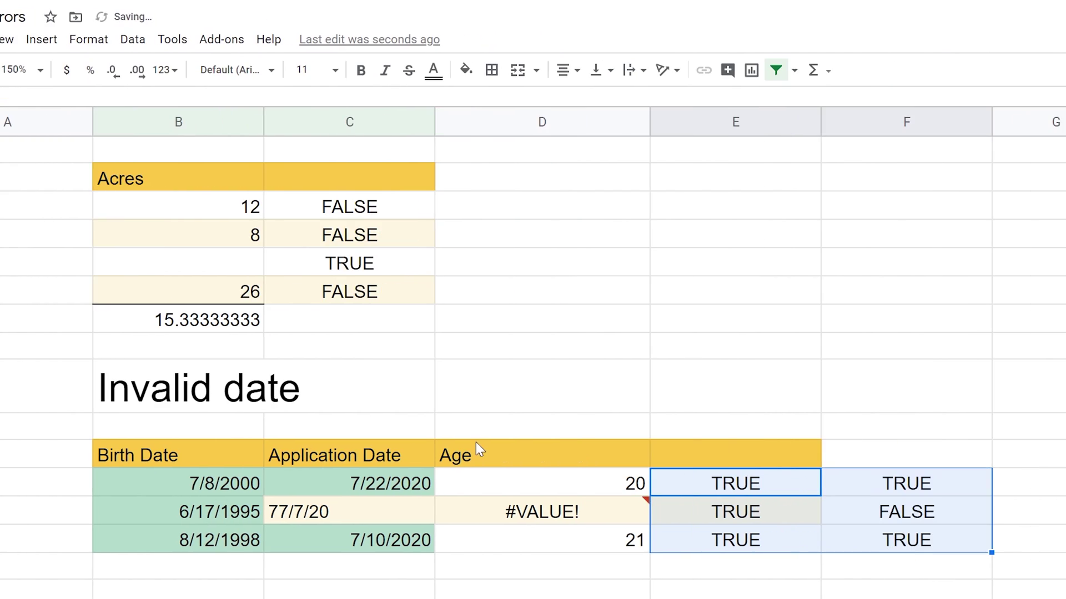
Add the header Check to both E23 and F23 above the ISDATE results
left_click(737, 446)
type("cHE")
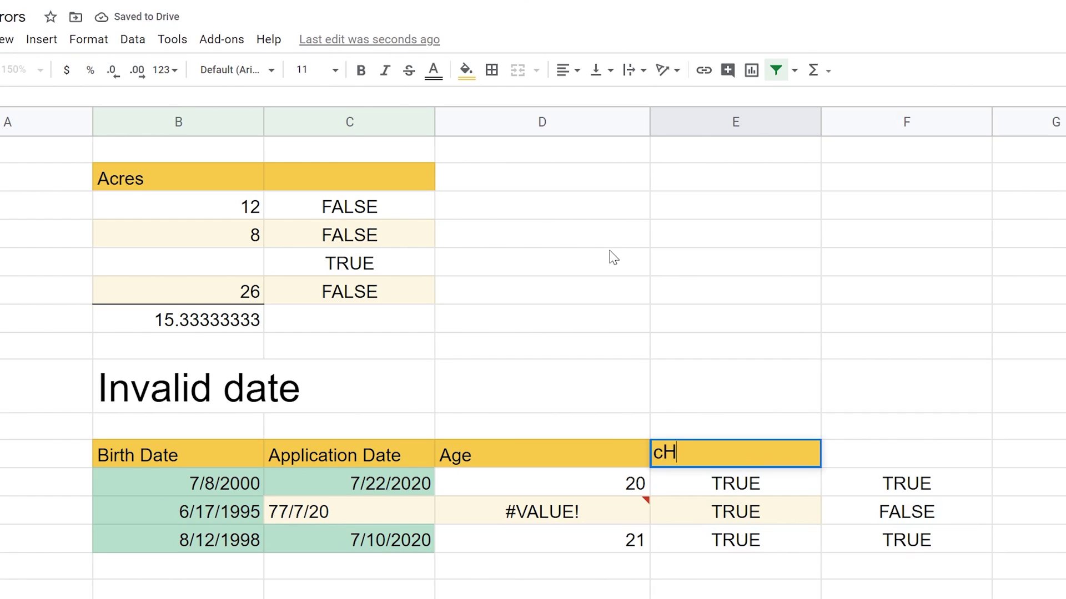
key("BackSpace")
key("BackSpace")
key("BackSpace")
type("Check")
key("Tab")
type("Check")
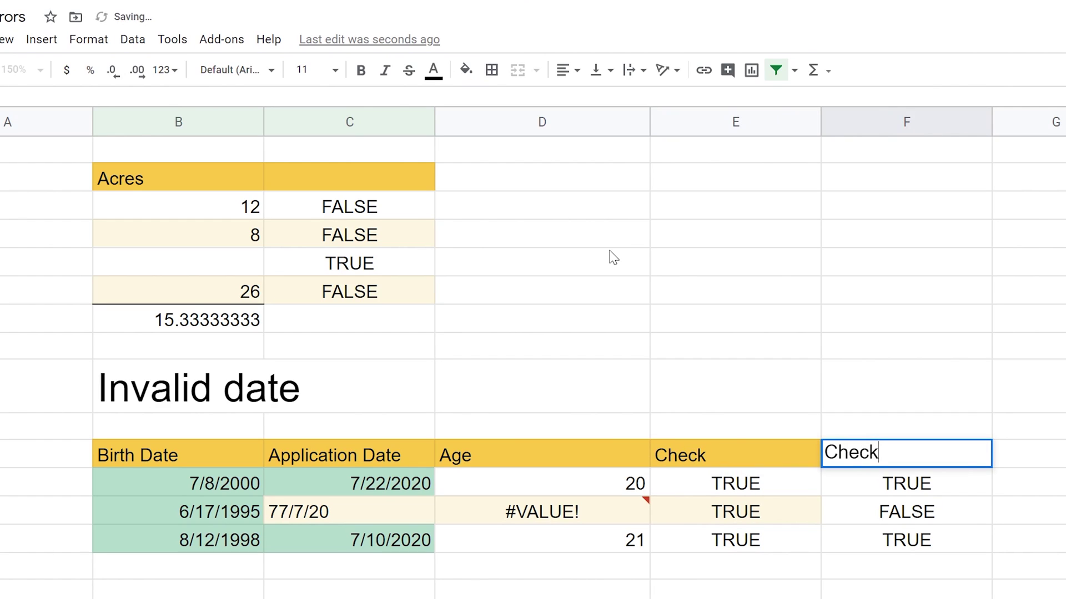
key("Return")
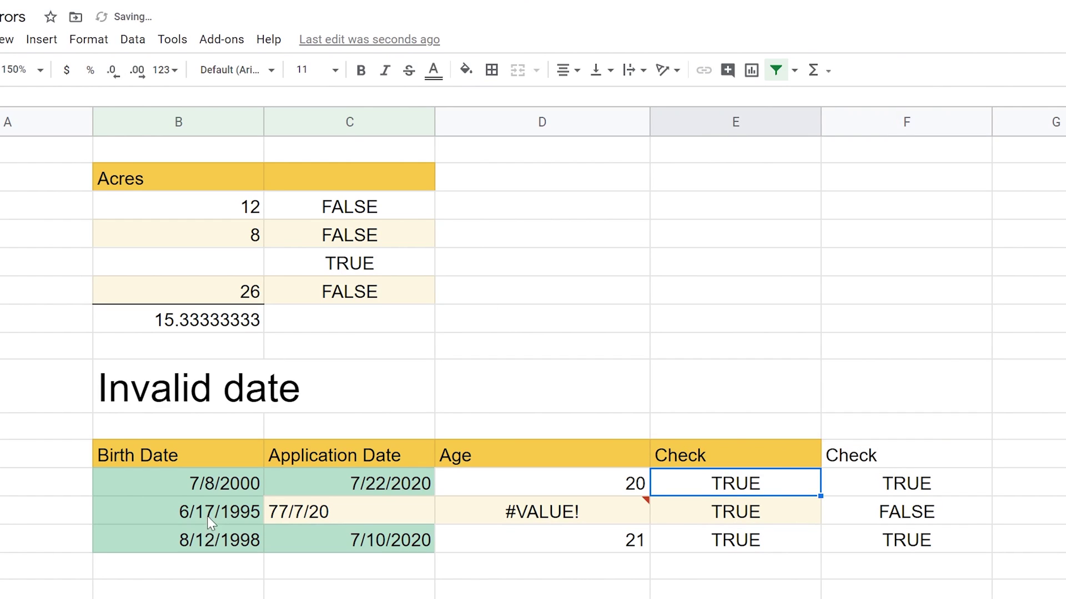
Extend the table's alternating colors to cover B23:F26, including the second Check column, and select the FALSE result in F25
left_click_drag(205, 455, 885, 527)
left_click(89, 39)
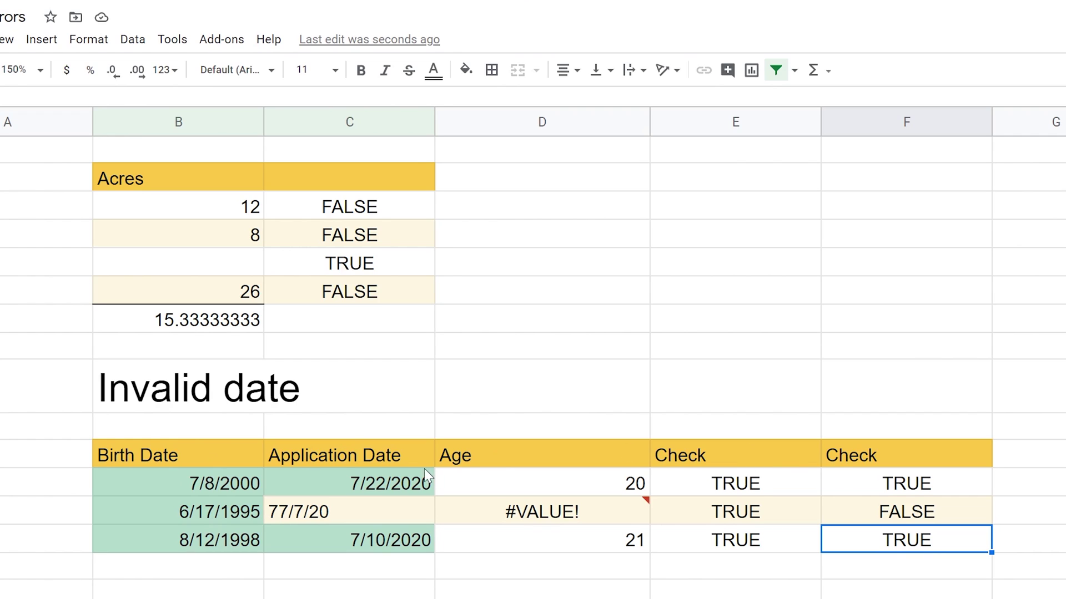
left_click(756, 487)
left_click(900, 519)
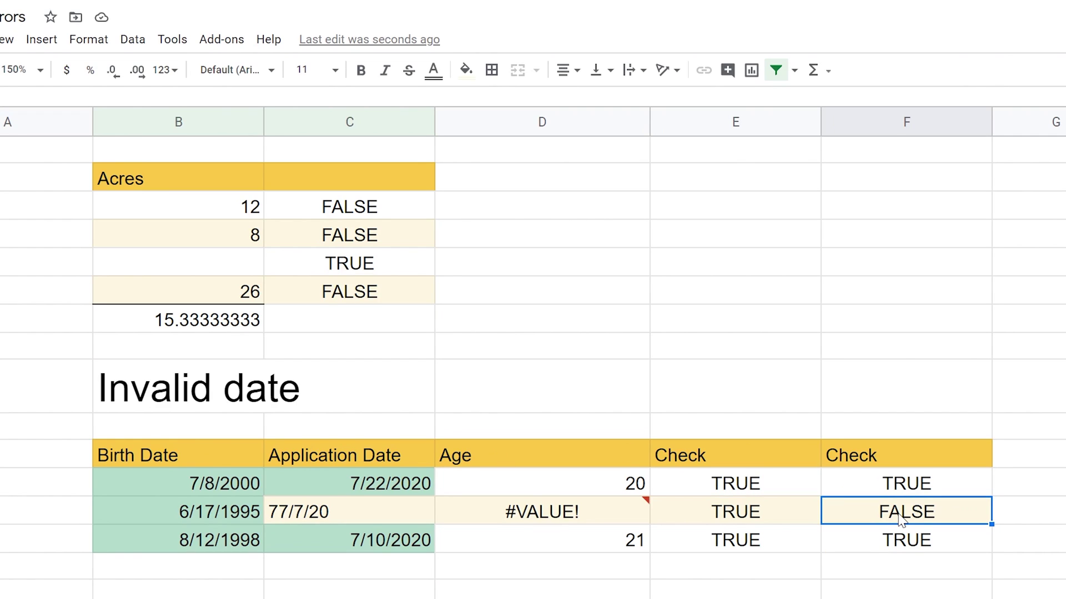
Turn off the existing filter and create a new filter over the Invalid date table B23:F26
left_click_drag(908, 539, 214, 462)
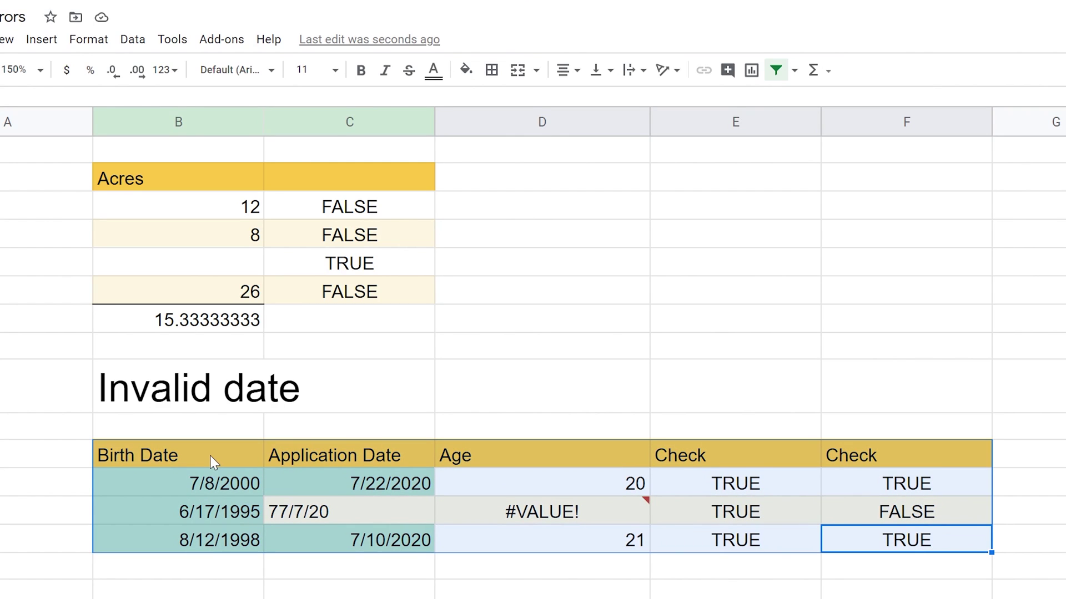
left_click(133, 39)
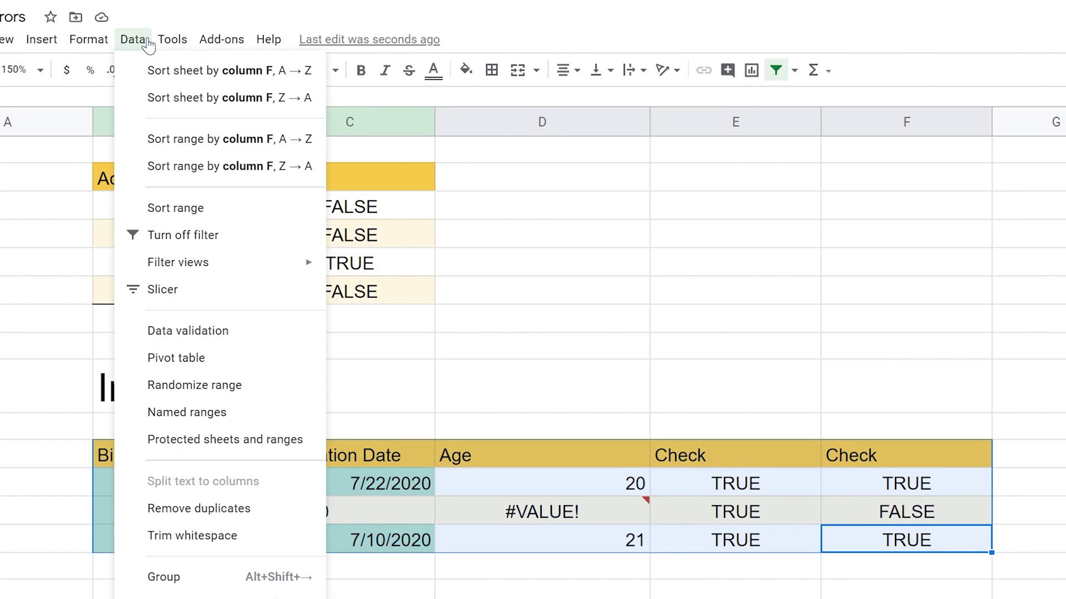
left_click(207, 236)
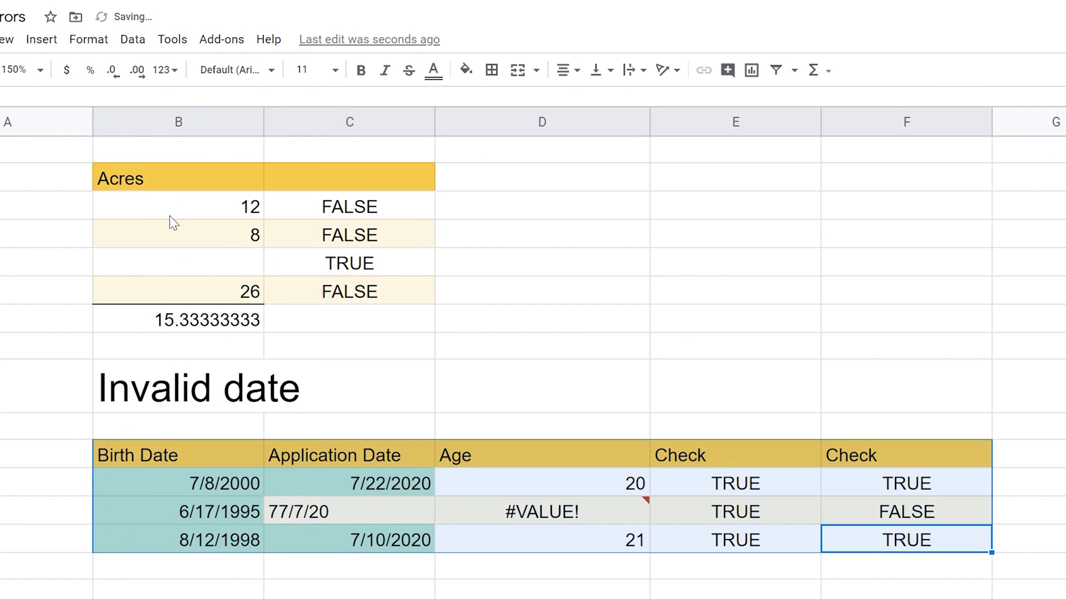
left_click(127, 46)
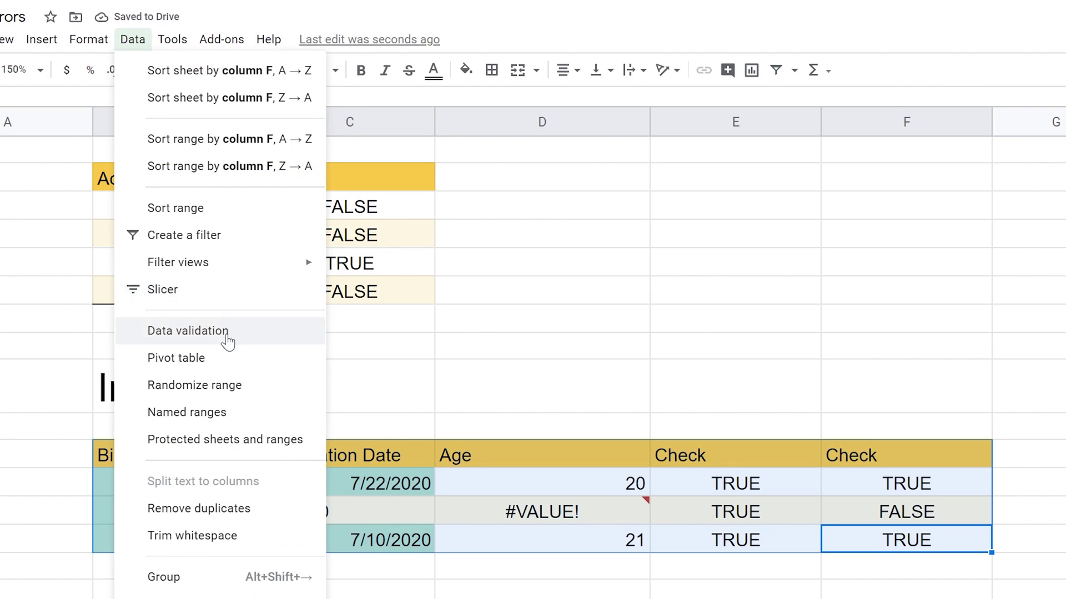
left_click(217, 239)
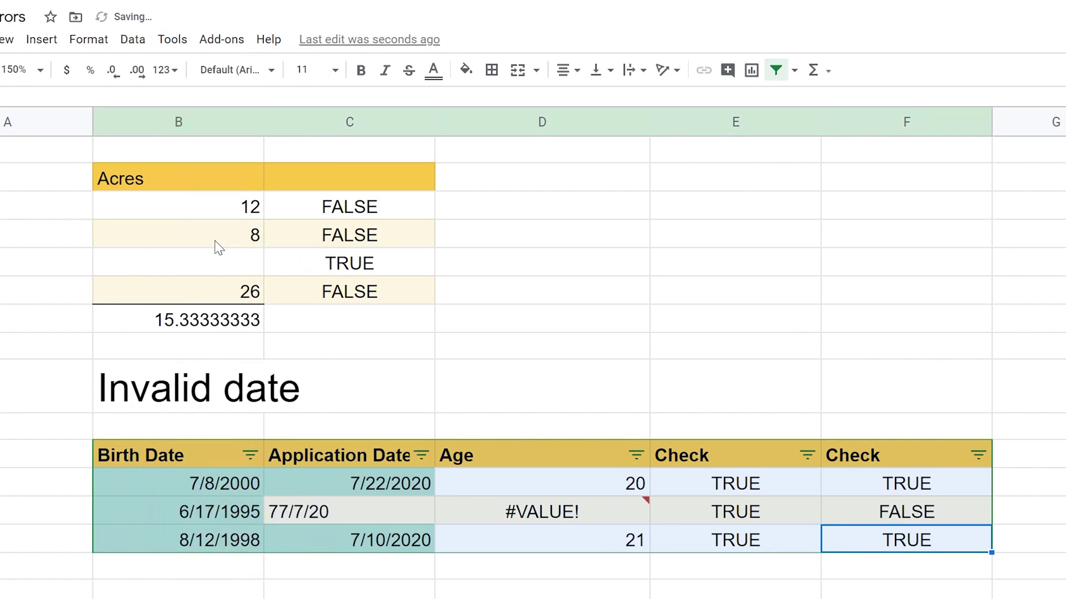
Sort the Invalid date table A to Z by the Check column F, and filter that column to show only FALSE
left_click(976, 455)
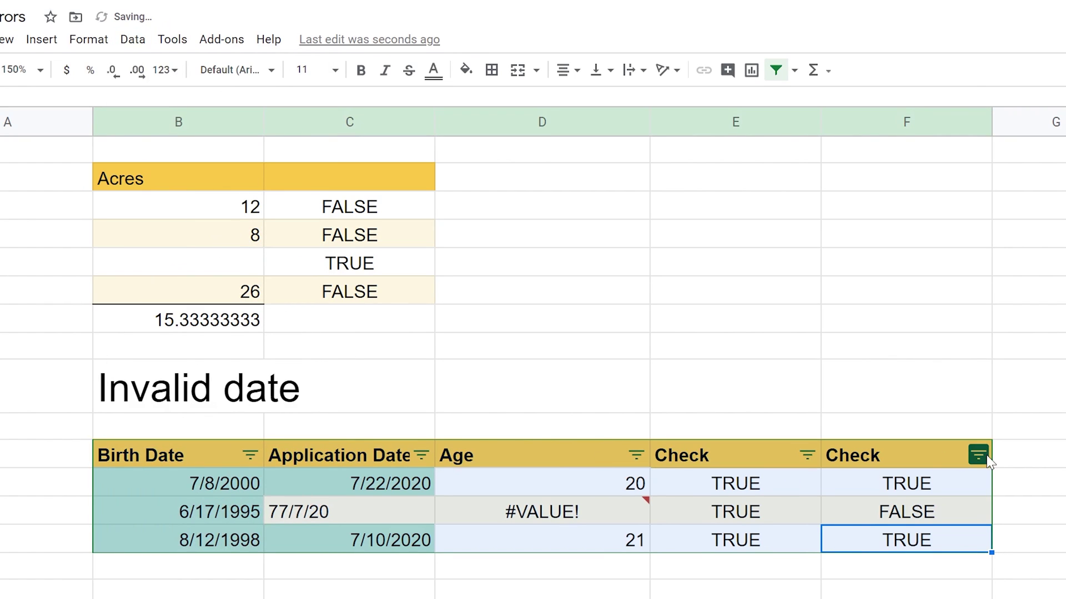
left_click(828, 489)
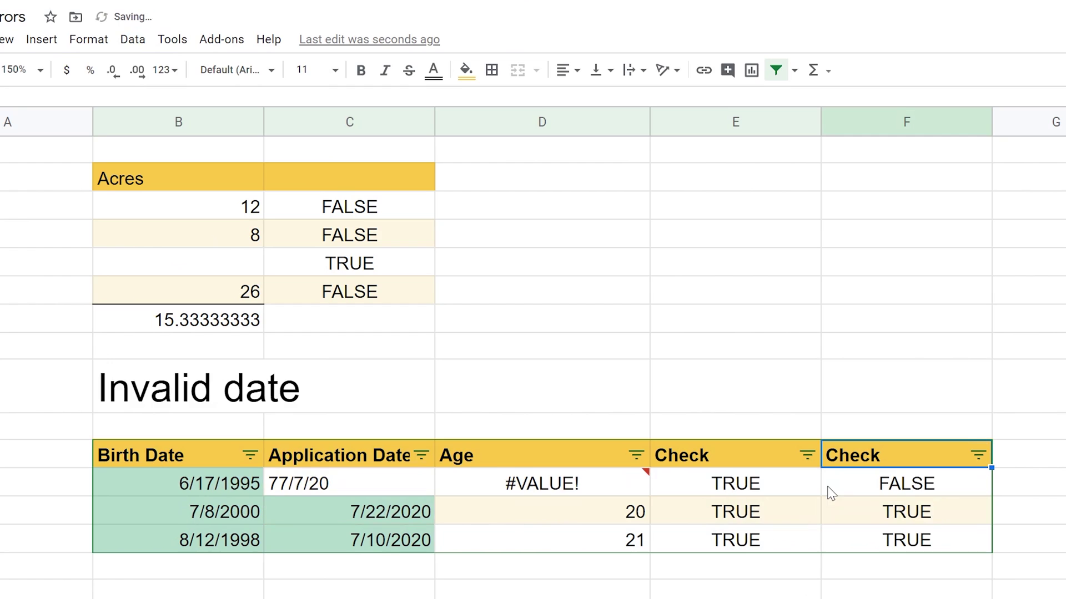
left_click(978, 455)
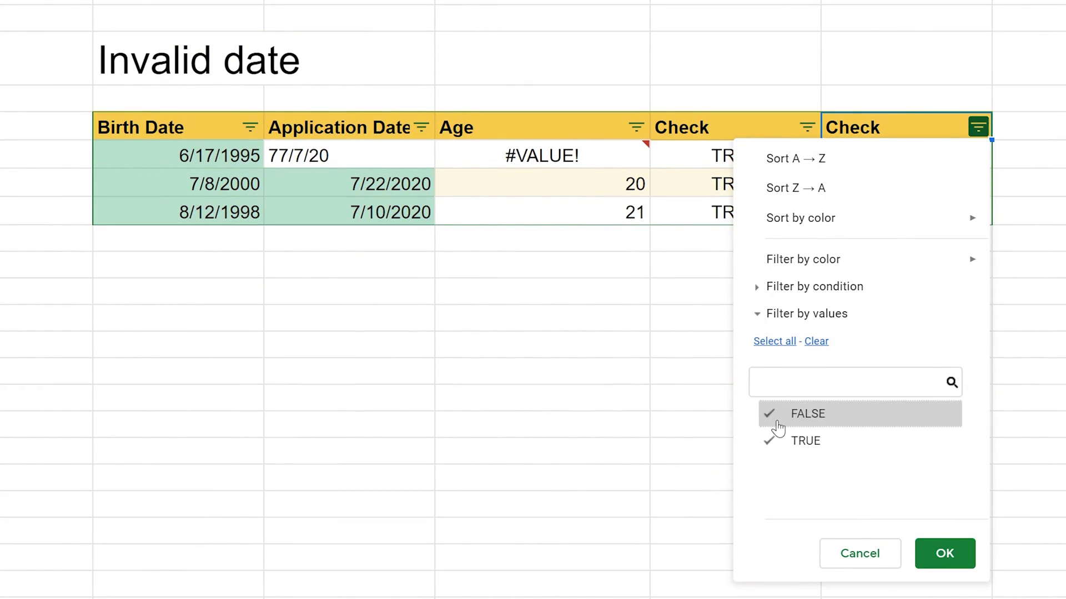
left_click(775, 574)
left_click(944, 565)
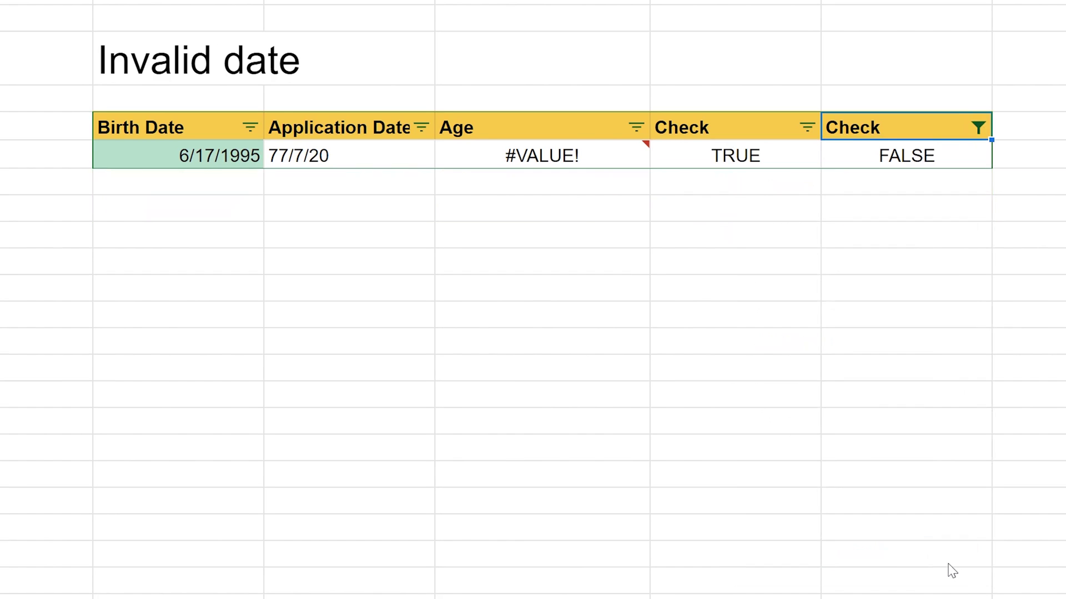
left_click(383, 159)
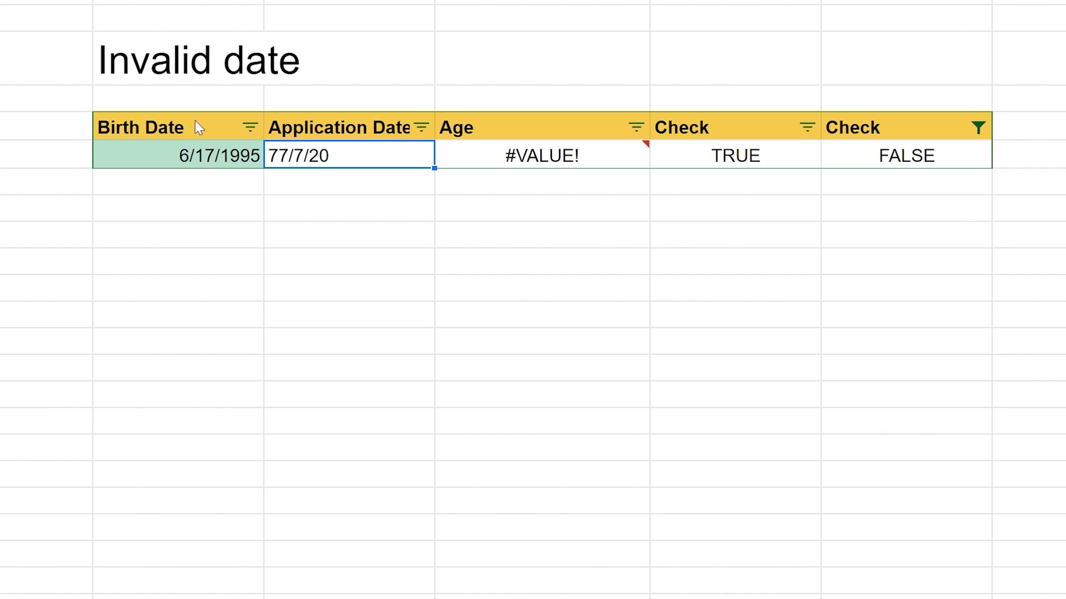
Open the Sort by color options in the Birth Date column's filter
left_click(250, 128)
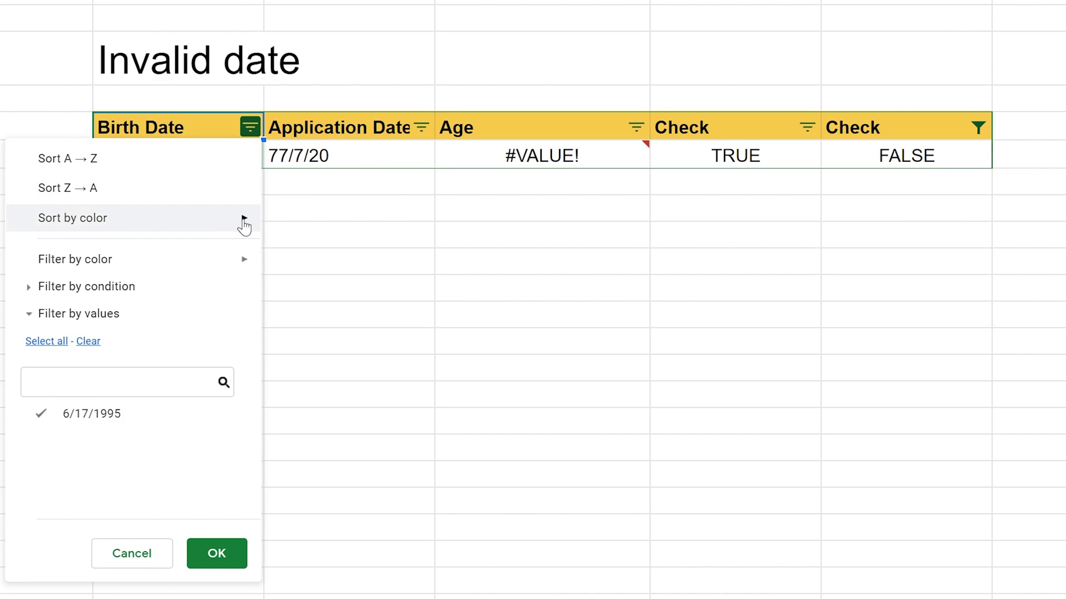
mouse_move(245, 227)
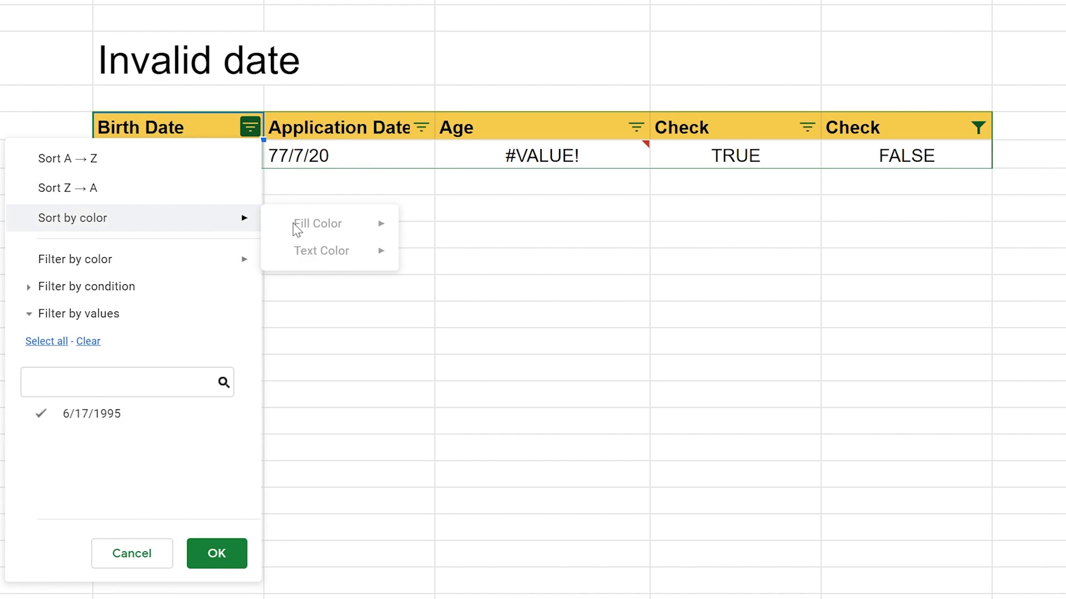